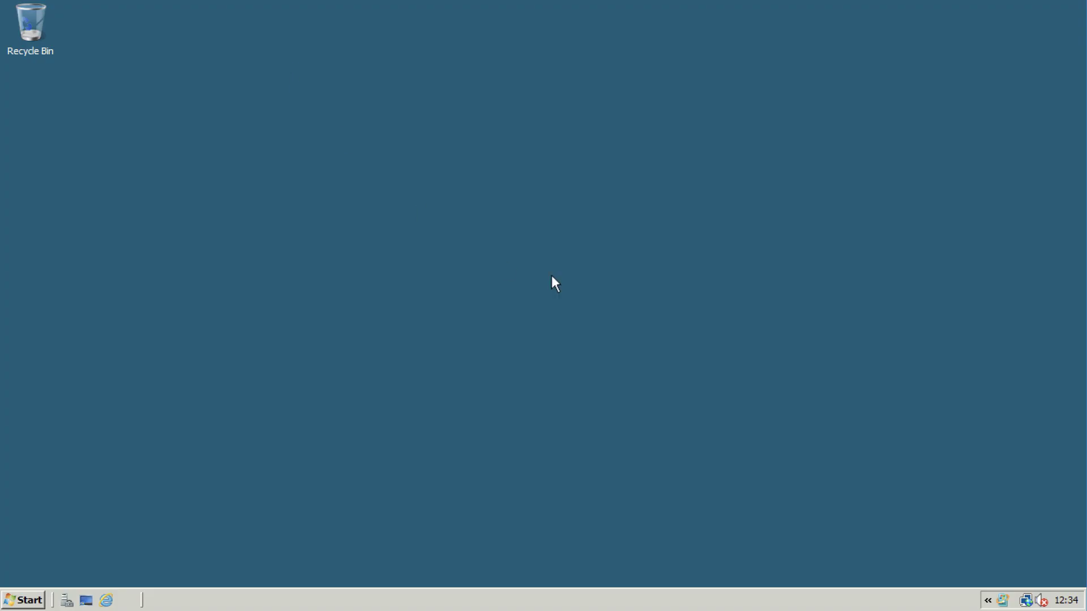
- Check the Windows version with winver from the Start menu
left_click(21, 601)
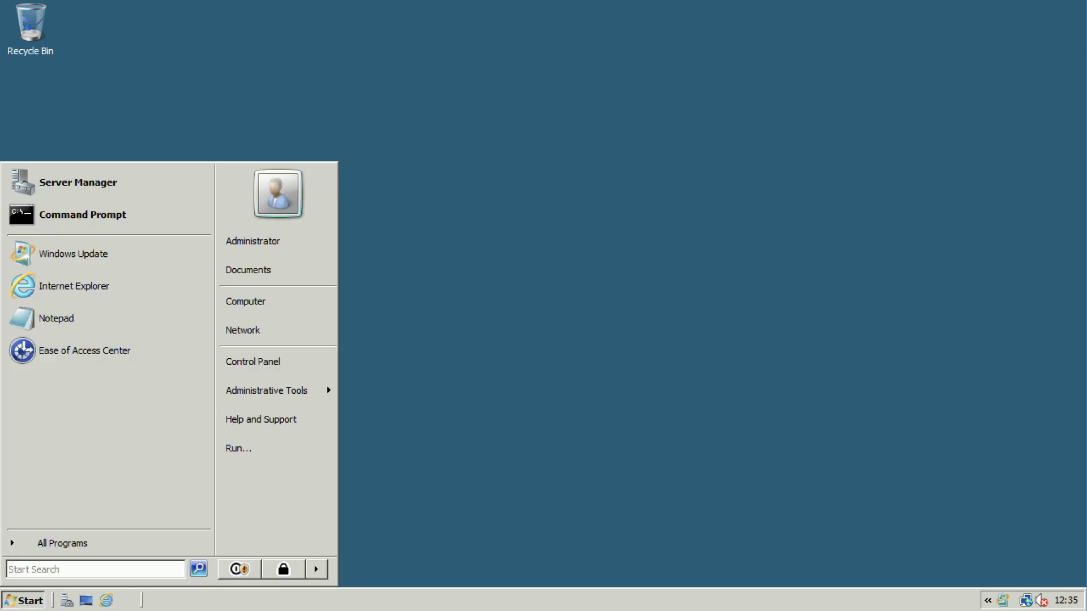
type("winver")
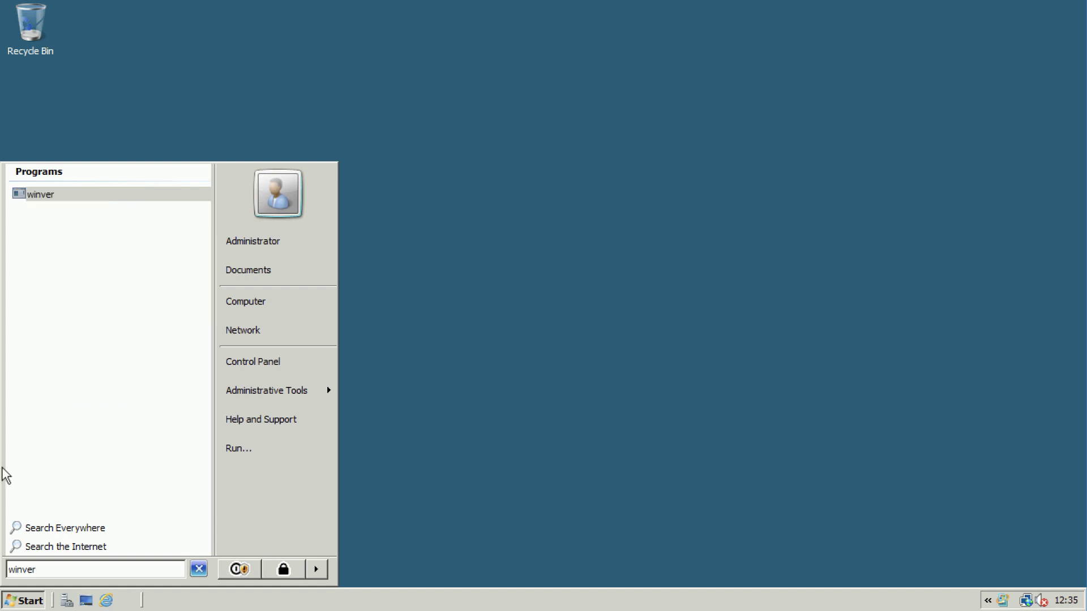
key("Return")
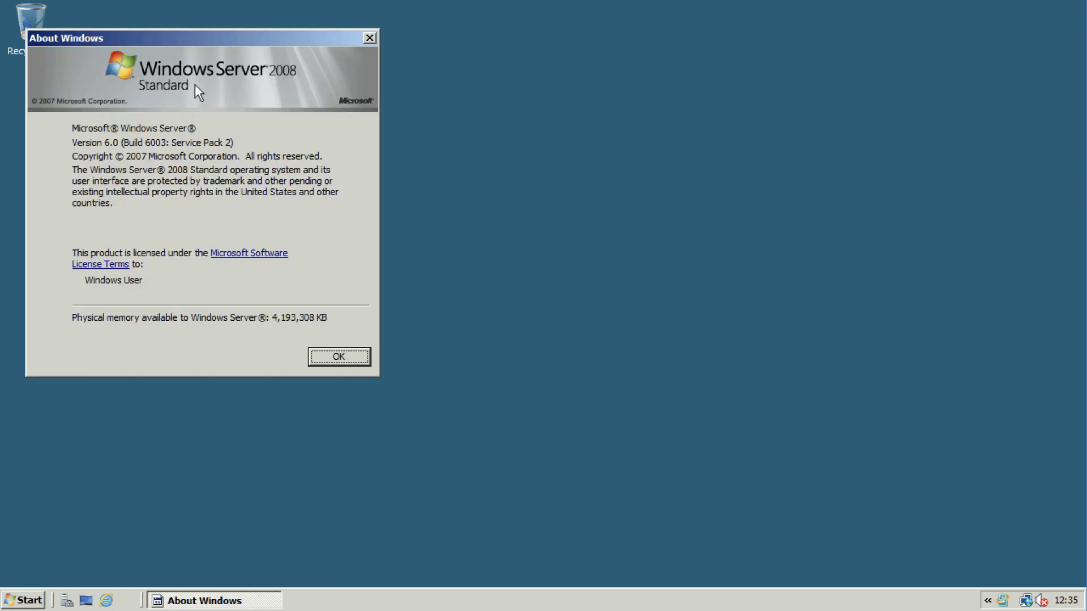
left_click(369, 38)
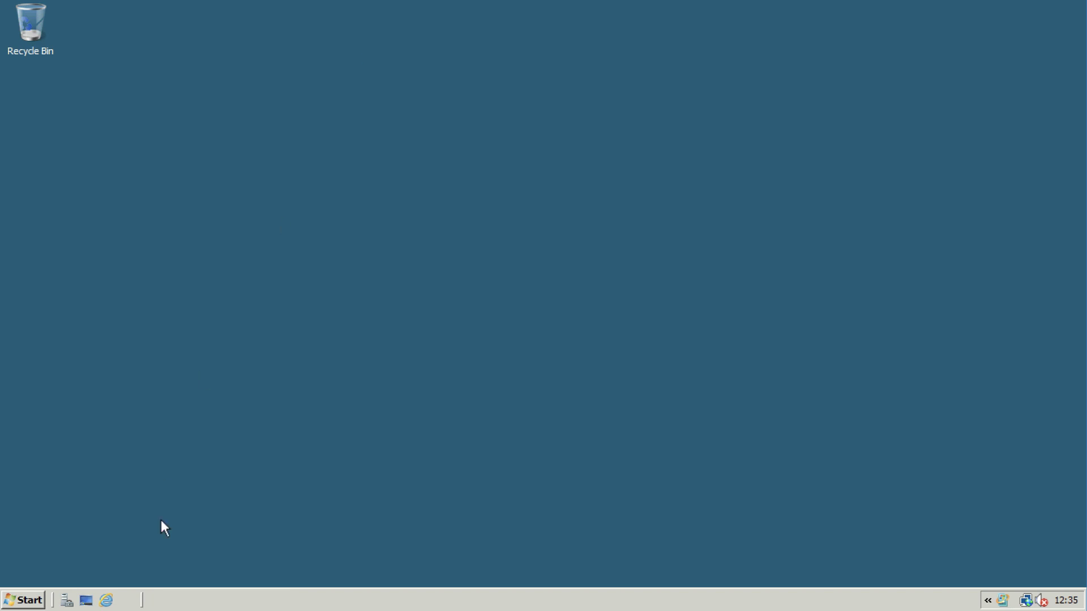
- Check the forest and tpnl.com domain functional levels in Active Directory Domains and Trusts
left_click(19, 600)
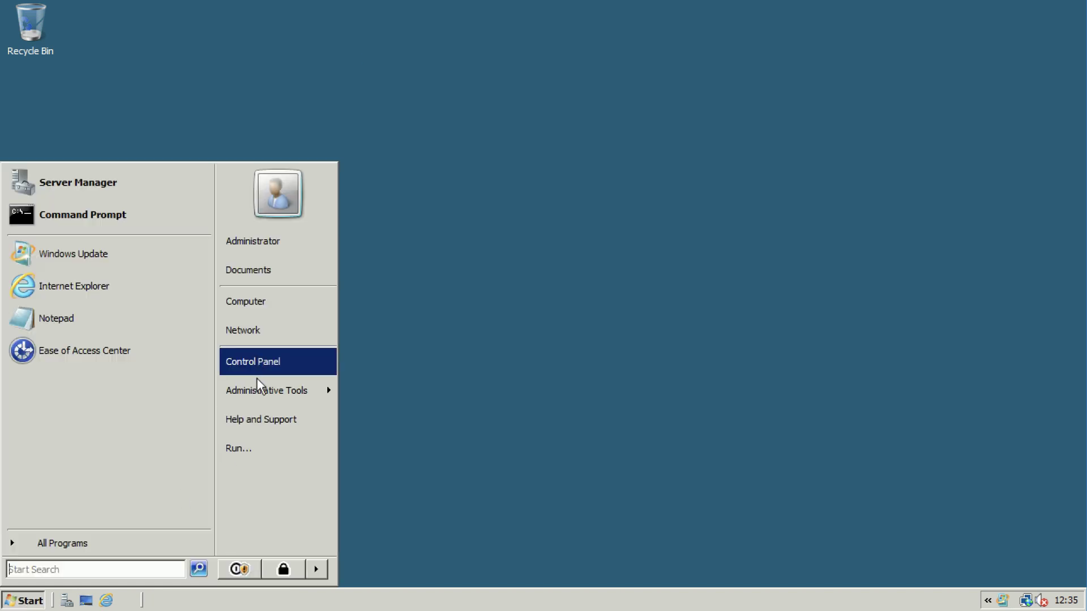
mouse_move(257, 389)
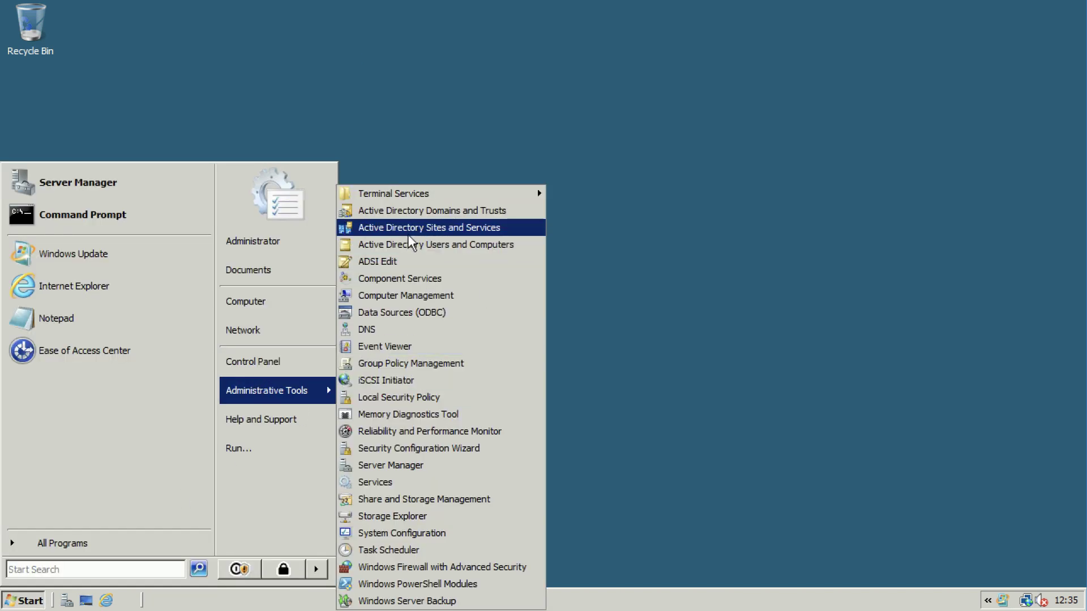
left_click(403, 212)
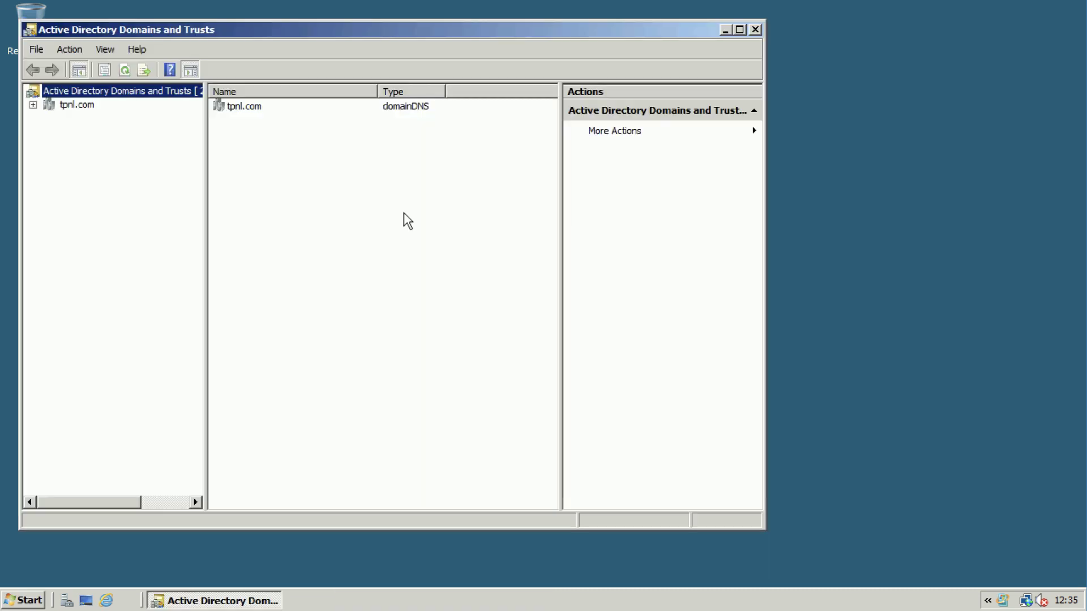
right_click(78, 89)
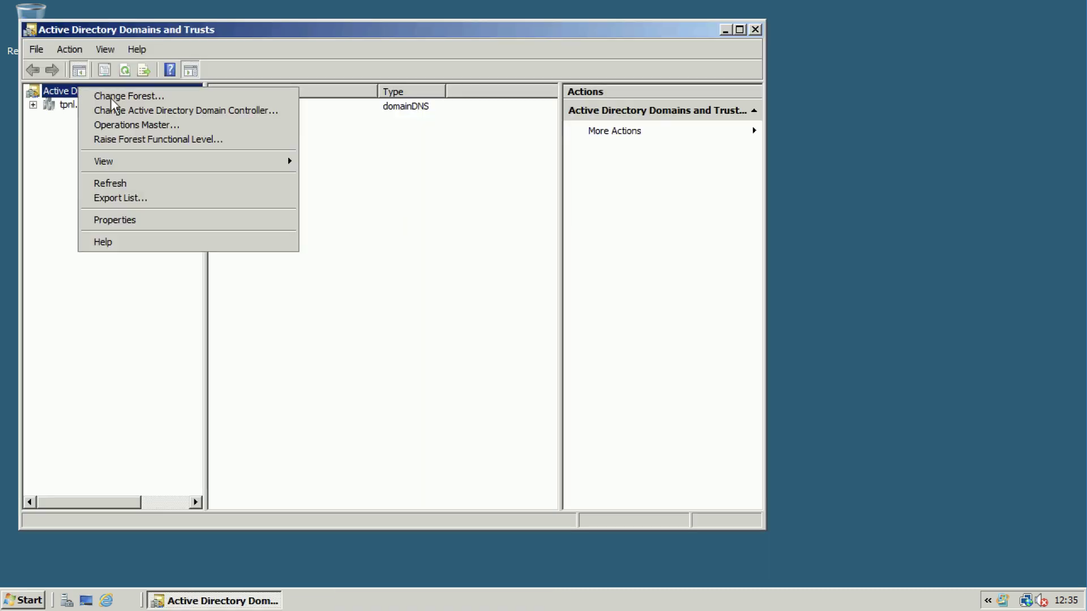
left_click(115, 139)
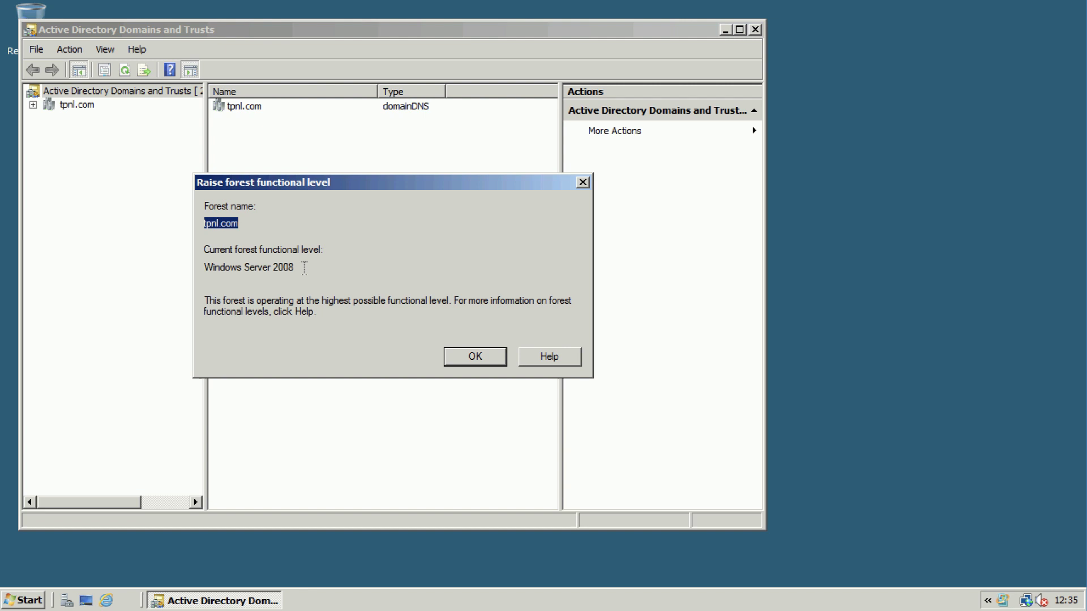
left_click(465, 359)
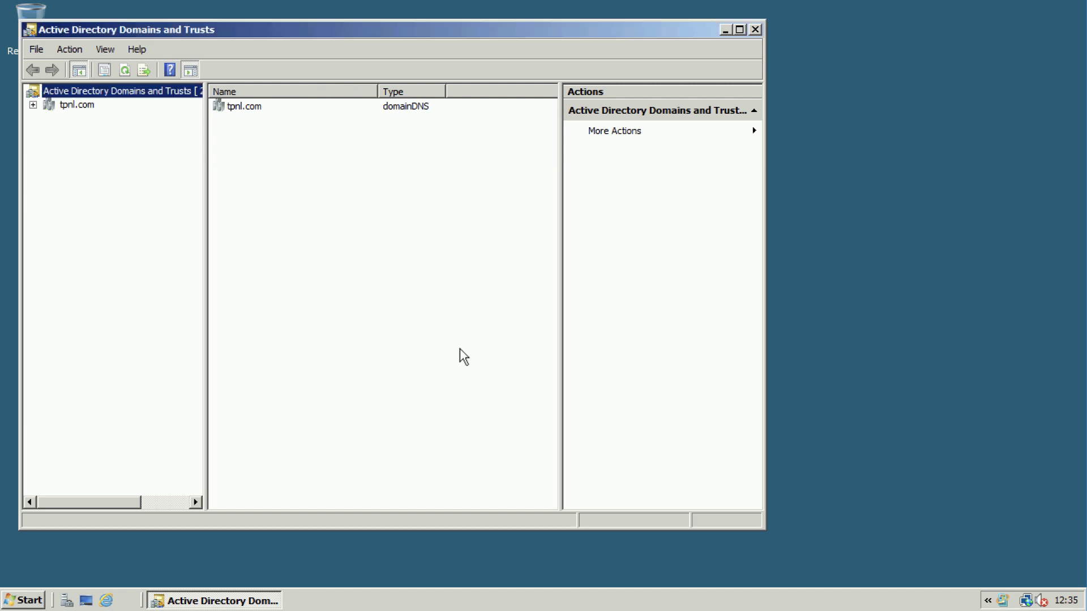
right_click(76, 105)
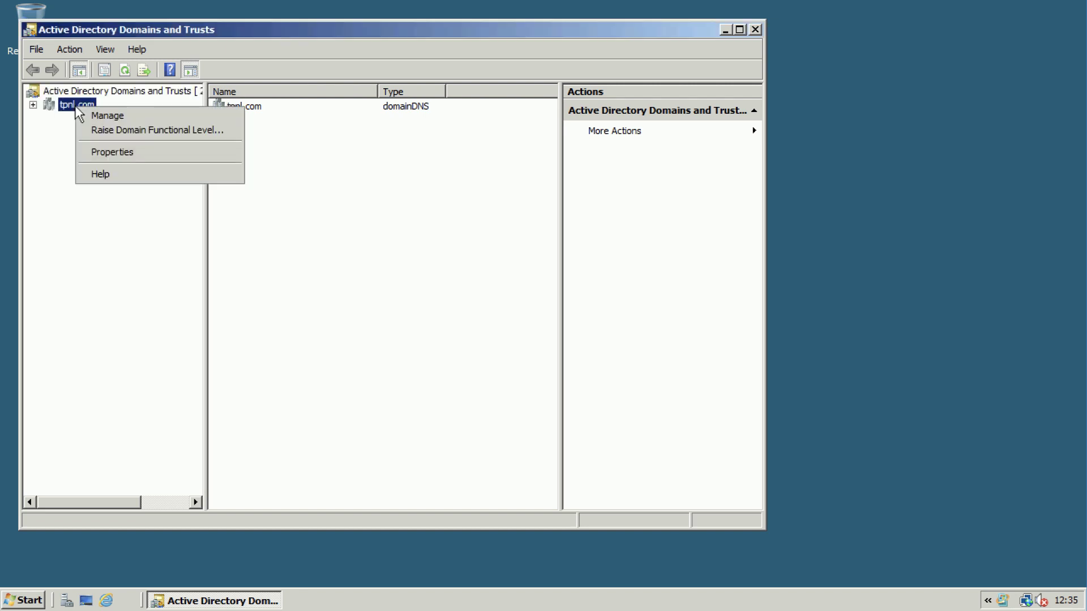
left_click(168, 130)
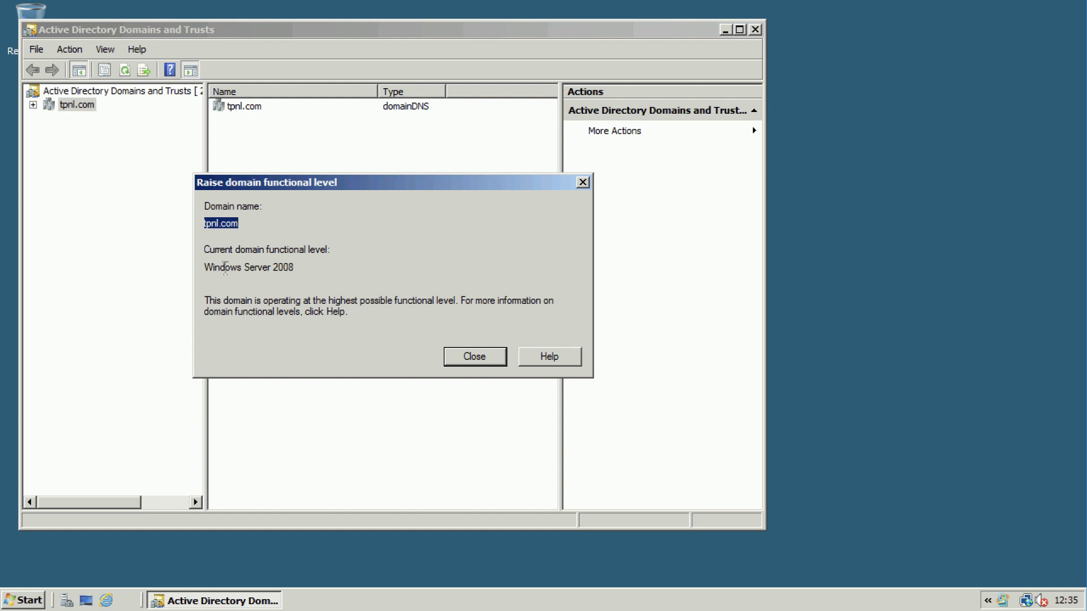
left_click(481, 356)
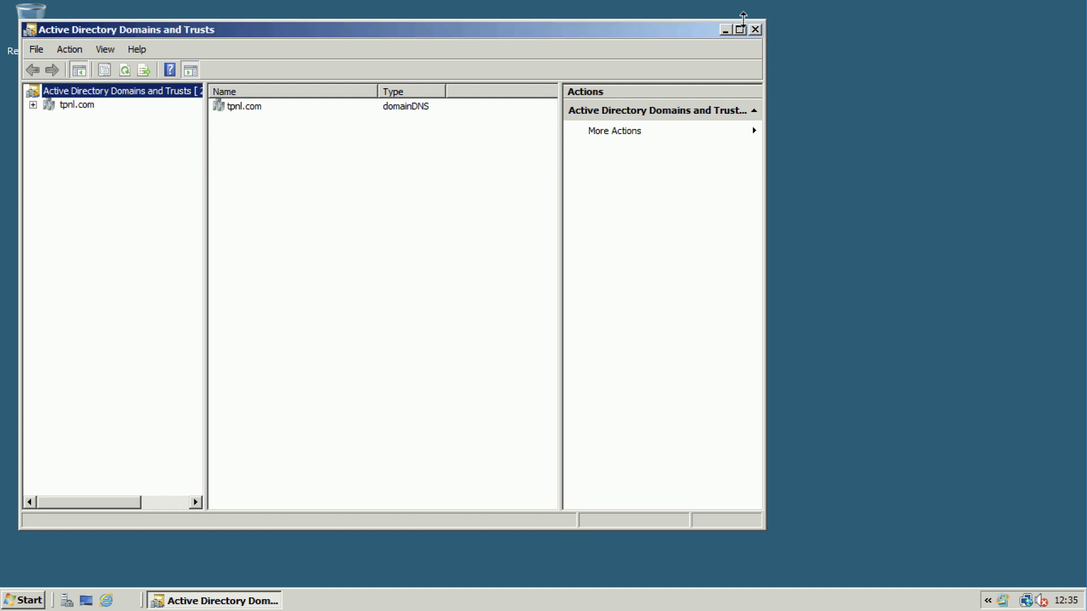
left_click(756, 30)
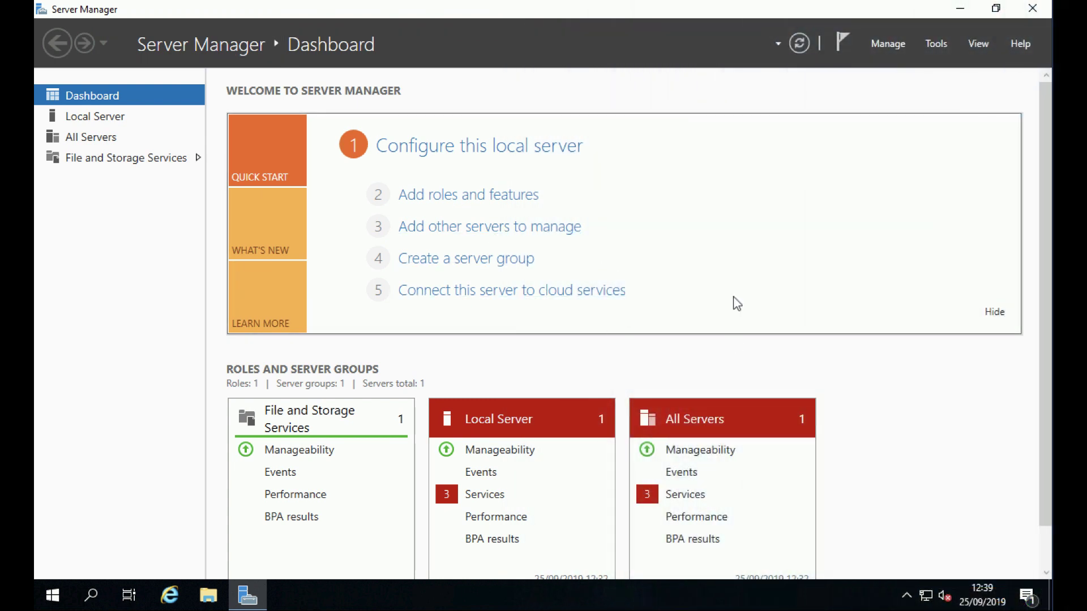
- Run winver from a Command Prompt to recheck the Windows version
left_click(51, 598)
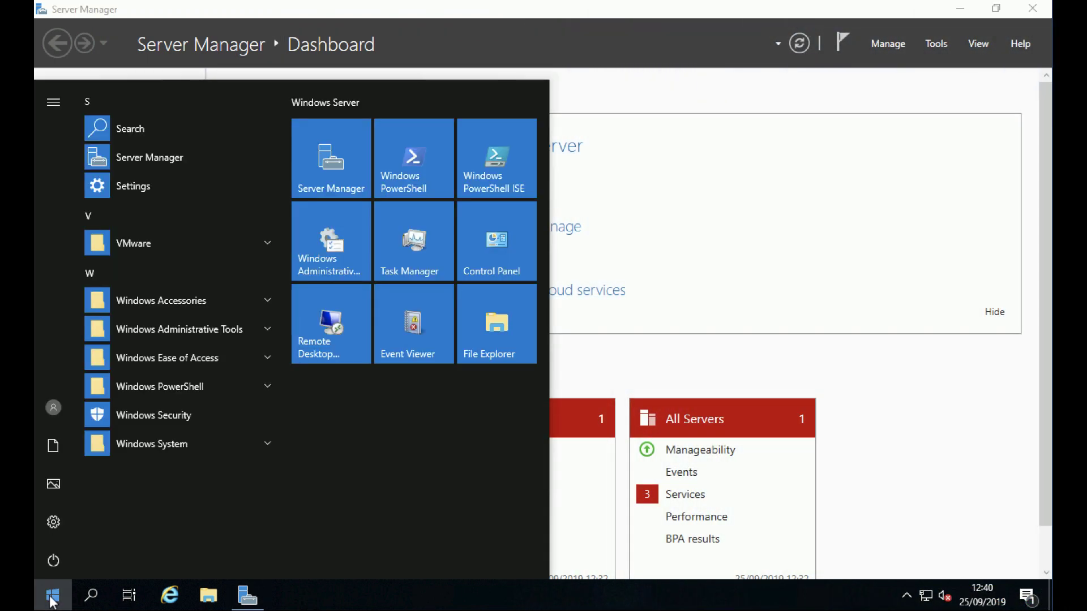
left_click(52, 600)
type("cmd")
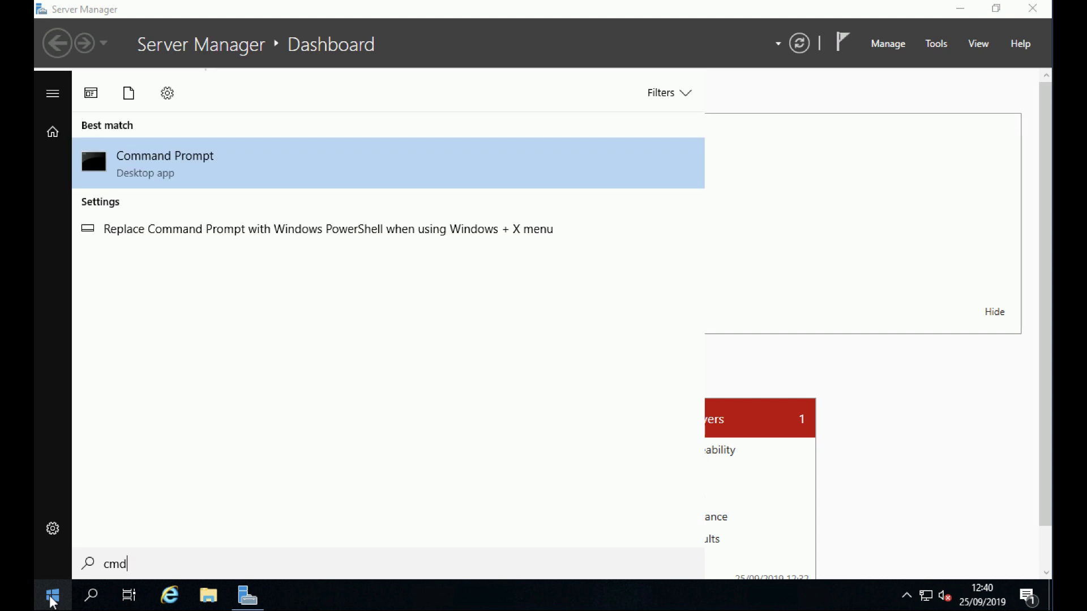
left_click(127, 155)
left_click(240, 175)
type("winver")
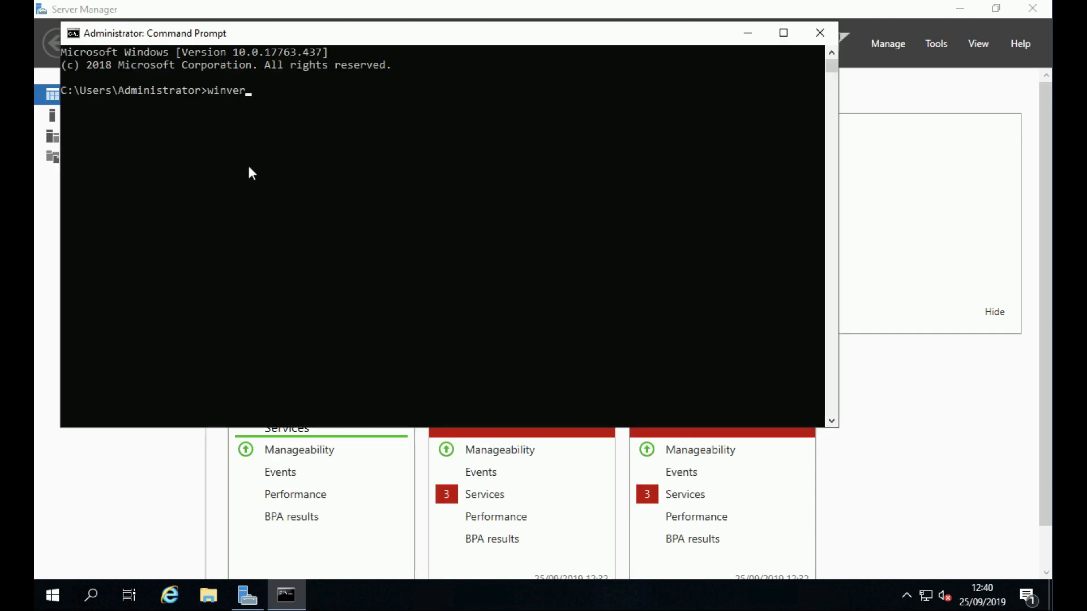
key("Return")
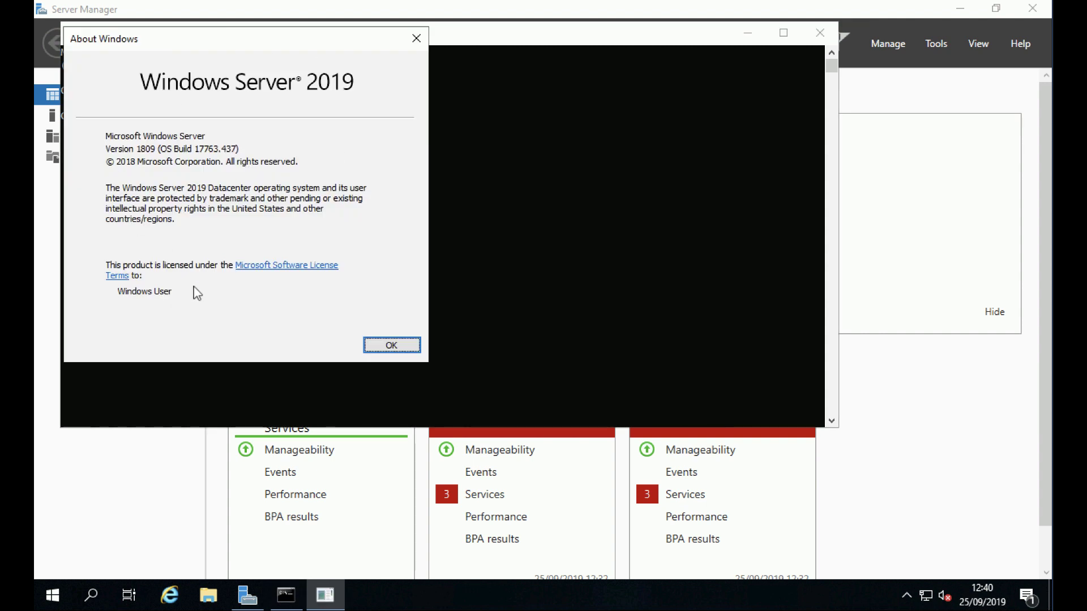
left_click(391, 345)
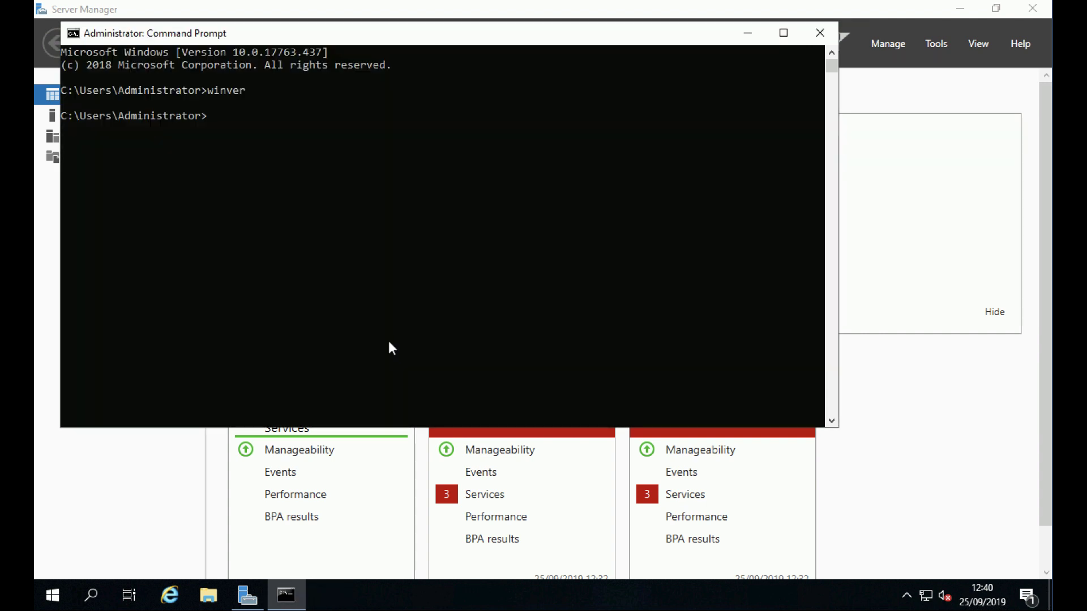
left_click(817, 34)
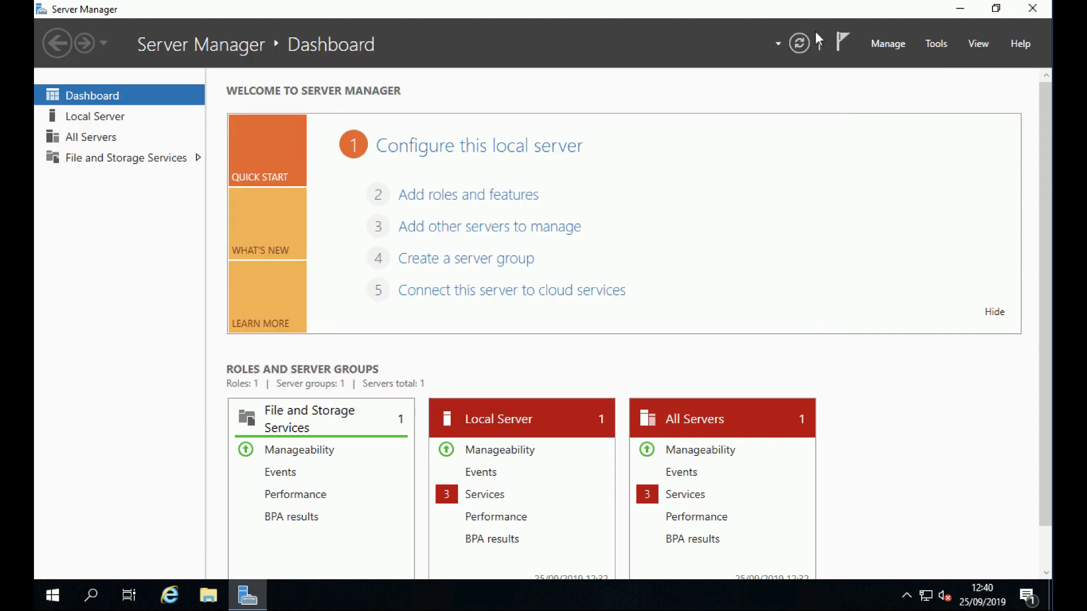
- Start Add Roles and Features with role-based installation and reach the Server Roles page
left_click(888, 45)
left_click(898, 66)
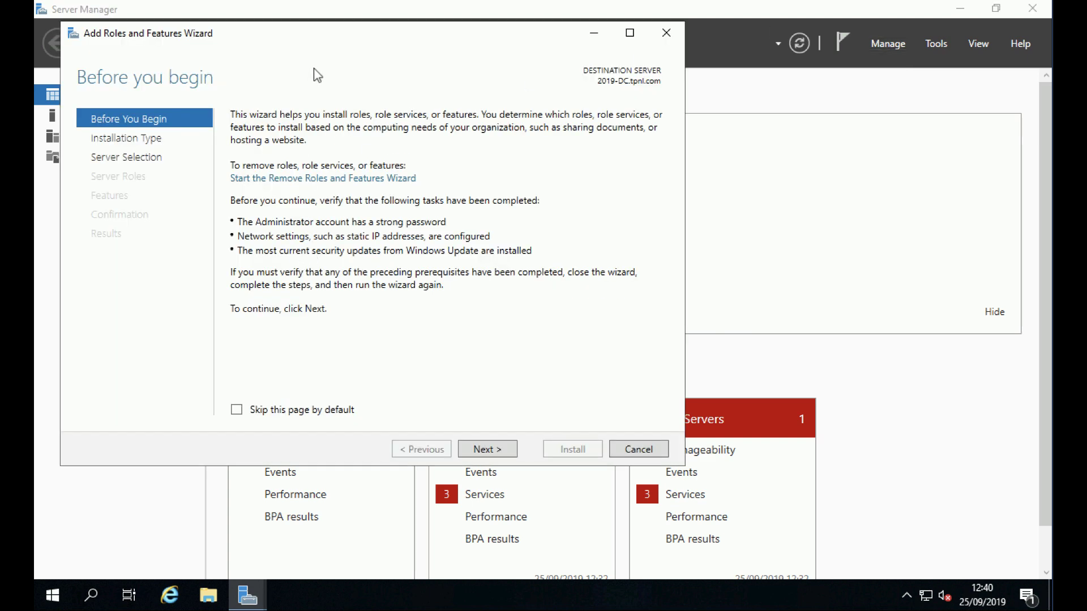
left_click_drag(328, 38, 491, 72)
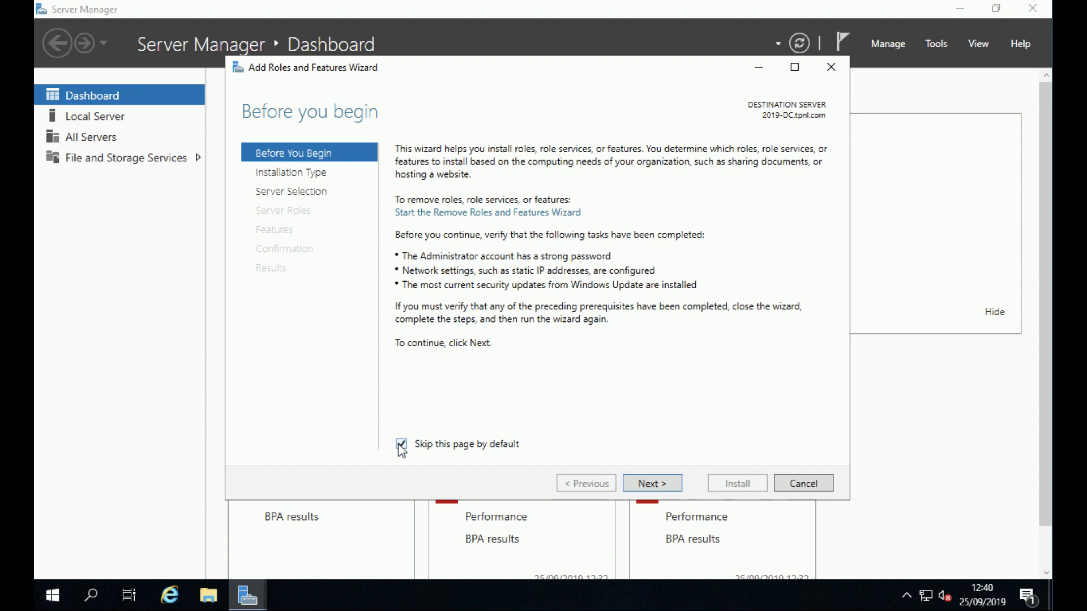
left_click(643, 484)
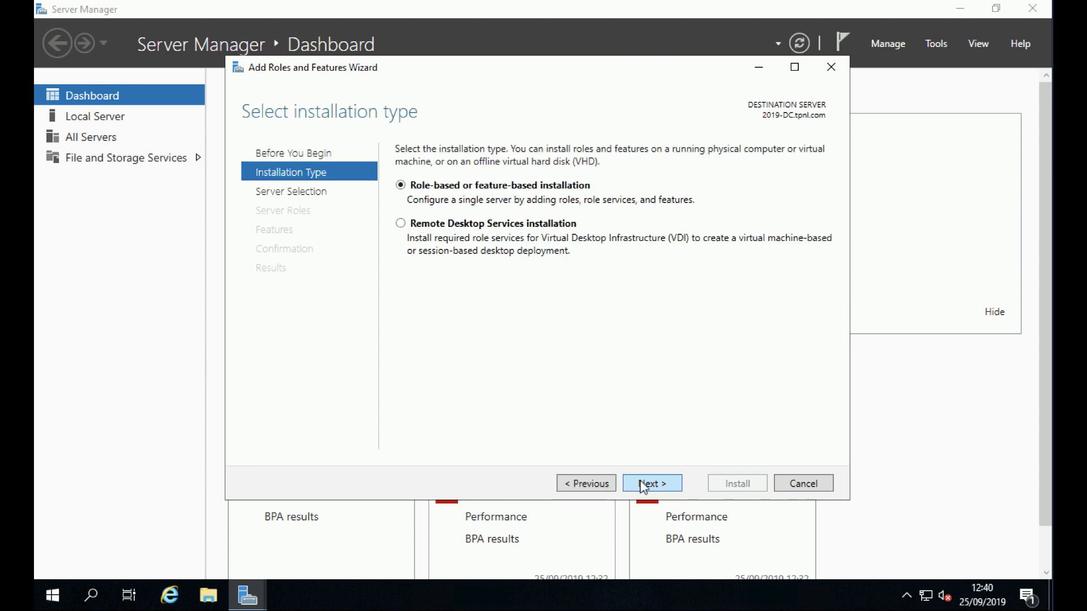
left_click(643, 485)
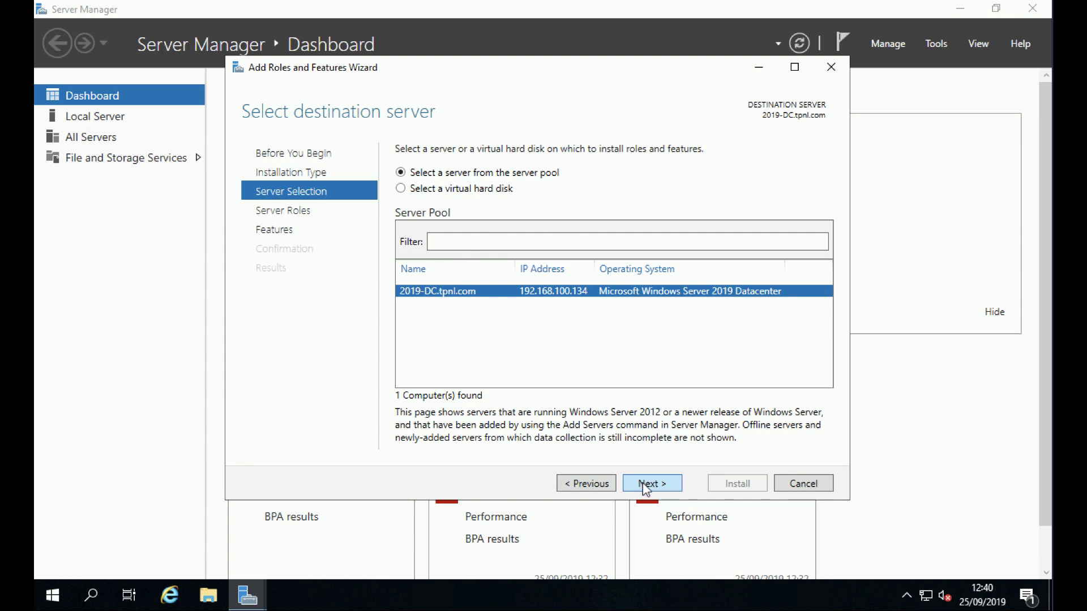
left_click(645, 484)
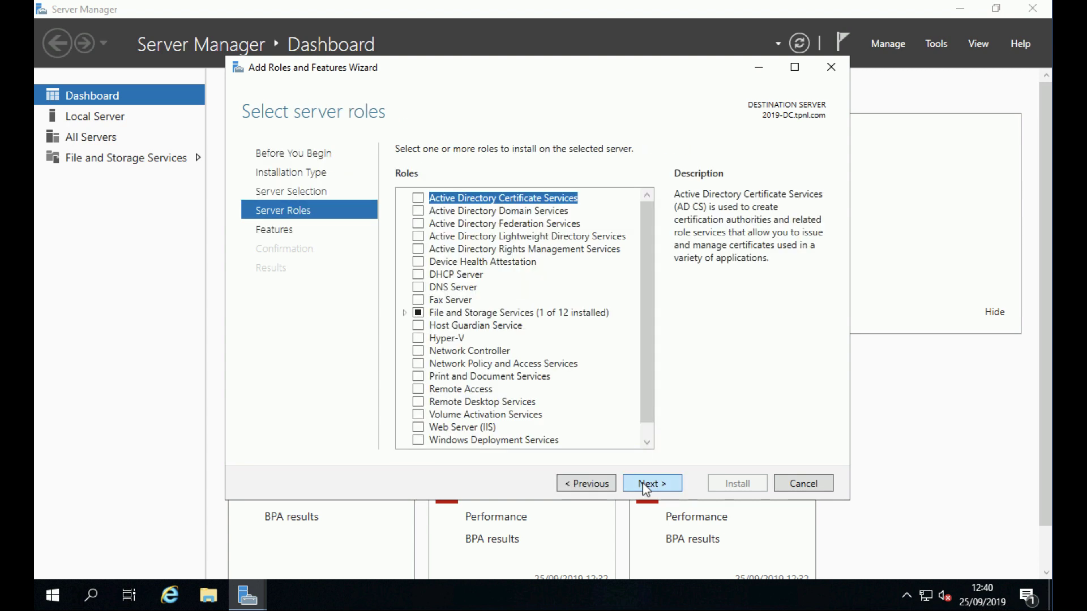
- Select Active Directory Domain Services with its management features and advance to Confirmation
left_click(418, 211)
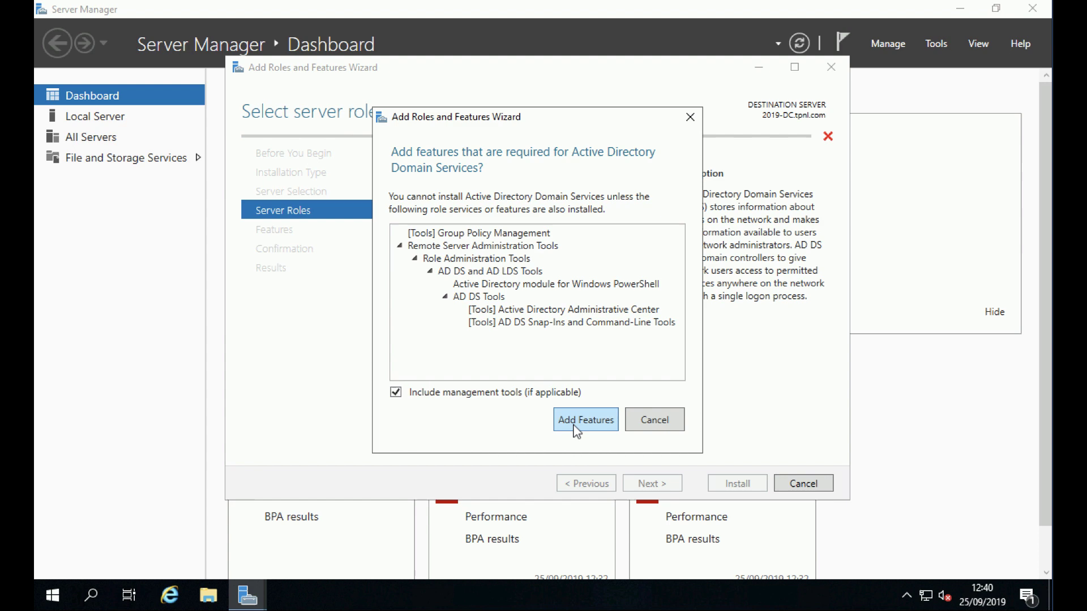
left_click(576, 424)
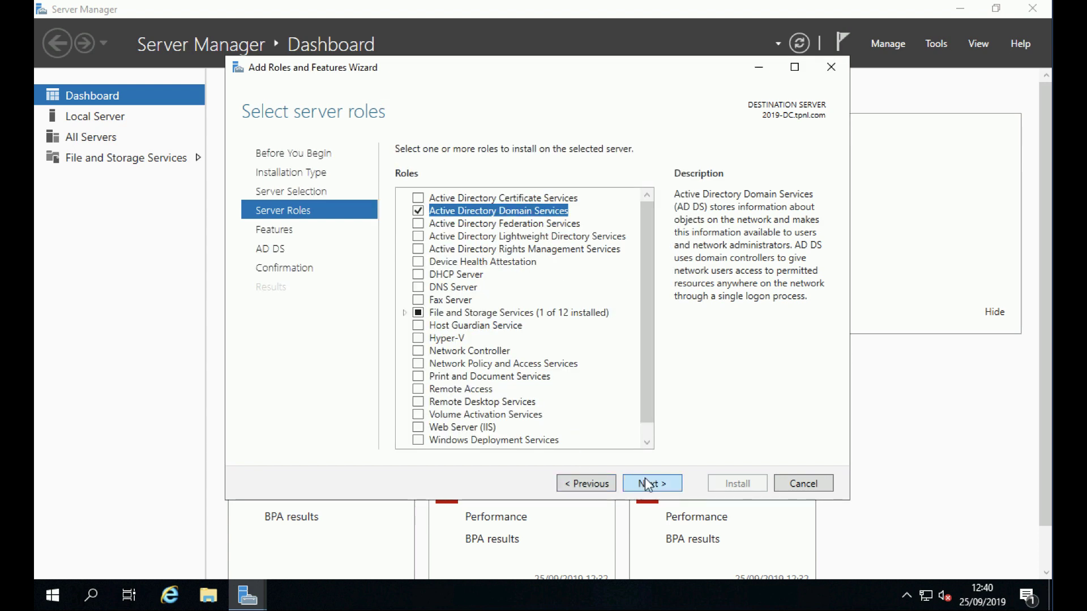
left_click(649, 485)
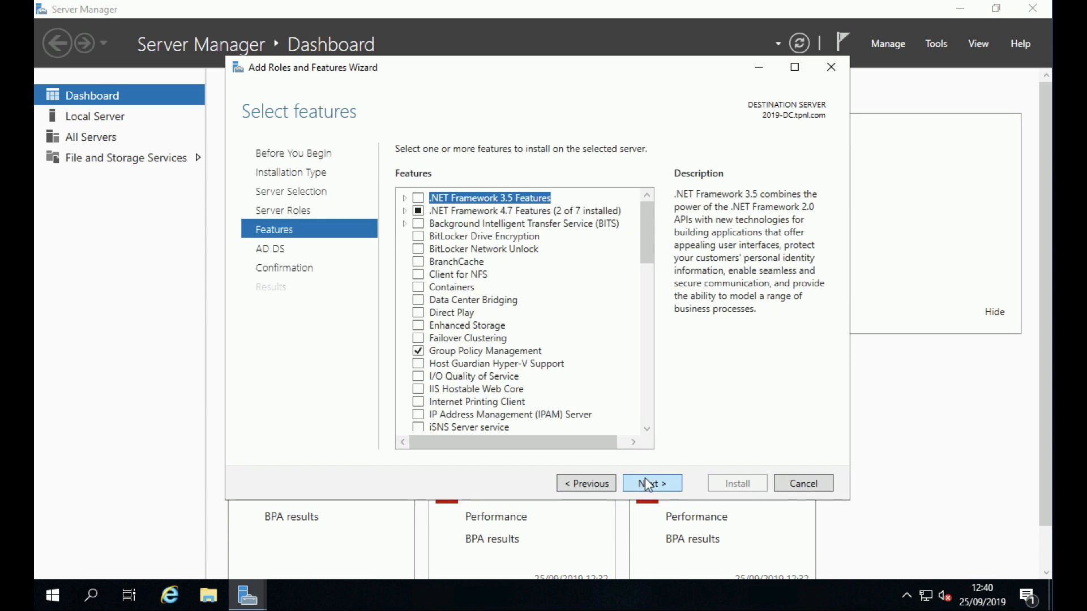
left_click(649, 485)
left_click(649, 485)
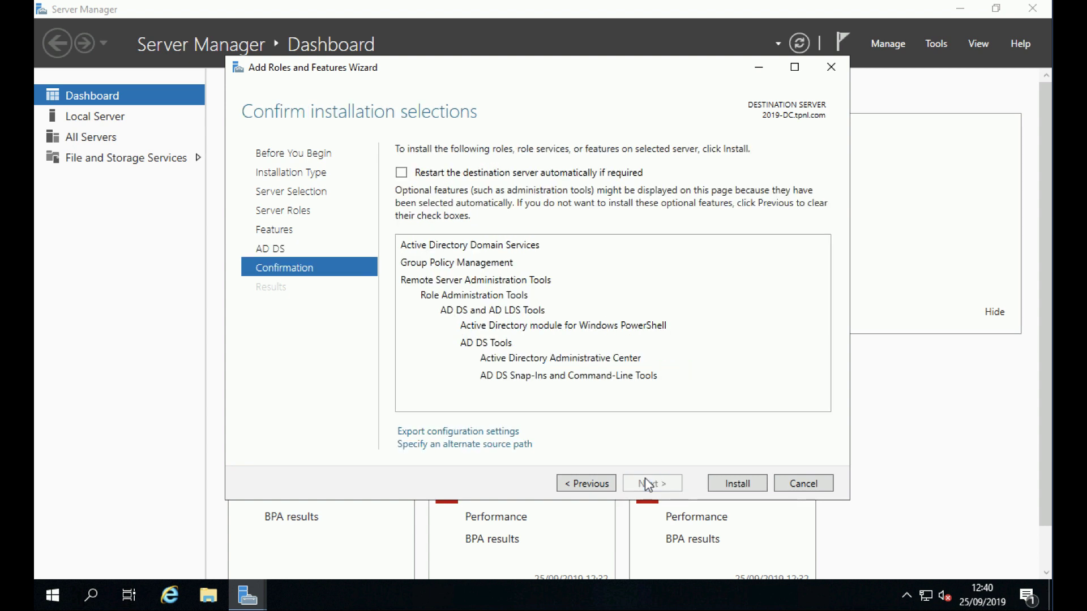
- Install Active Directory Domain Services, then view the post-deployment configuration notification
left_click(733, 479)
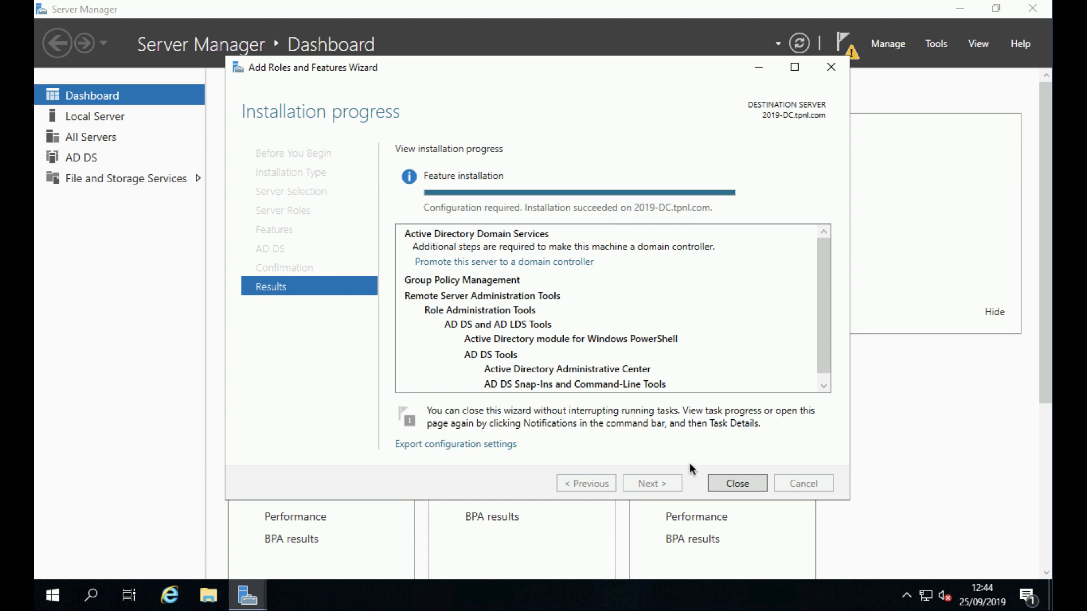
left_click(735, 486)
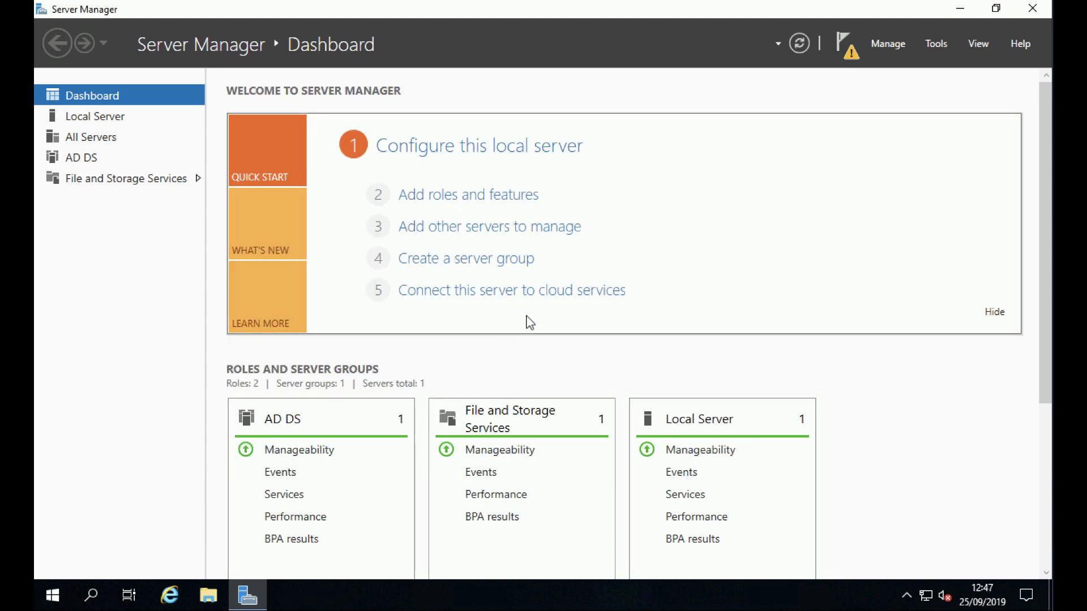
left_click(845, 47)
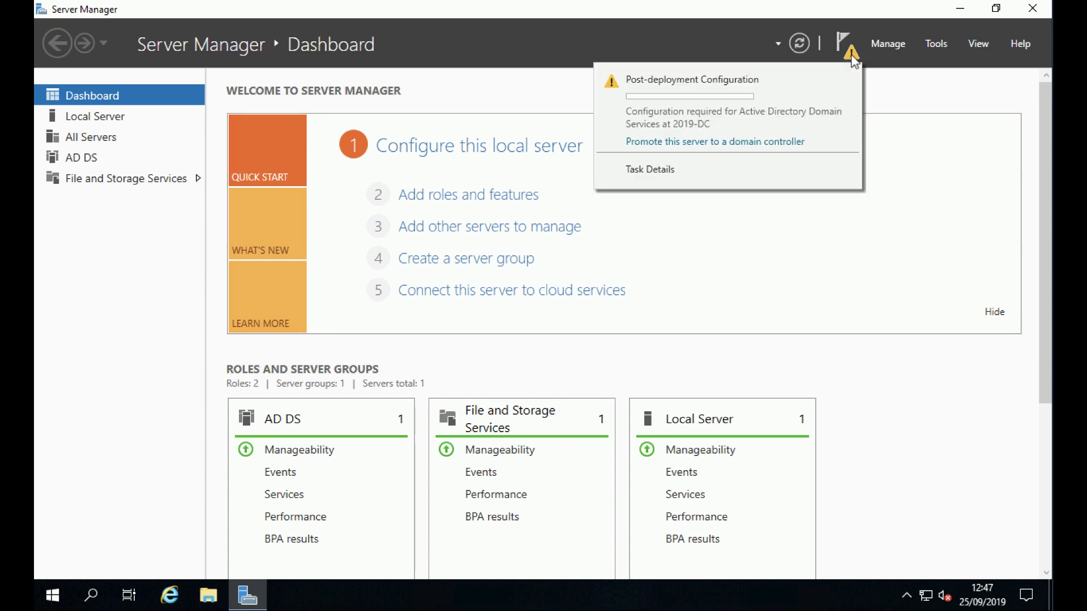
- Promote the server as an additional domain controller in the existing tpnl.com domain
left_click(677, 141)
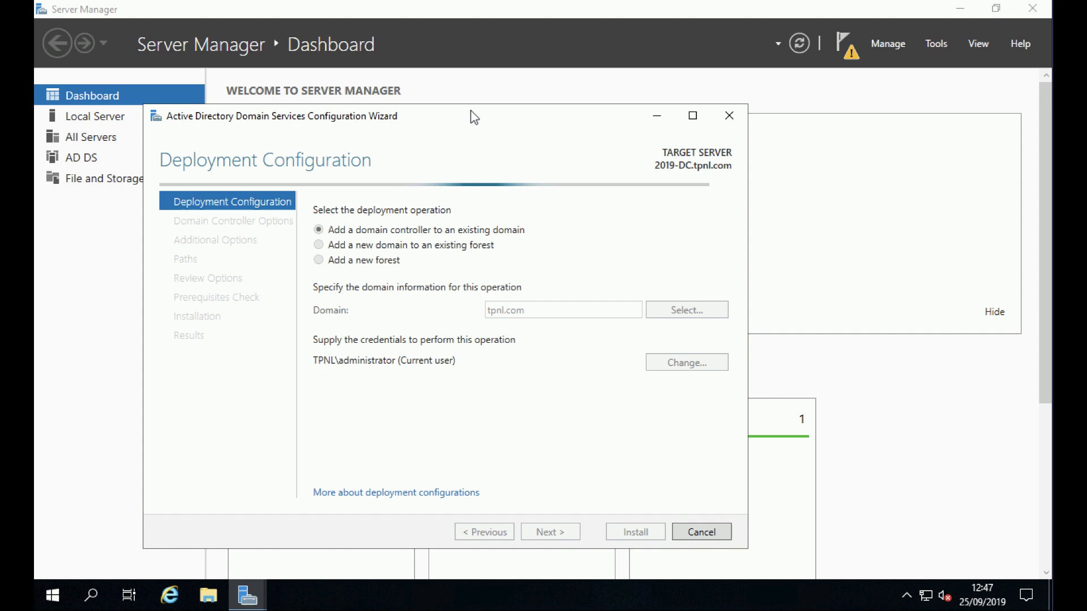
left_click_drag(465, 124, 557, 67)
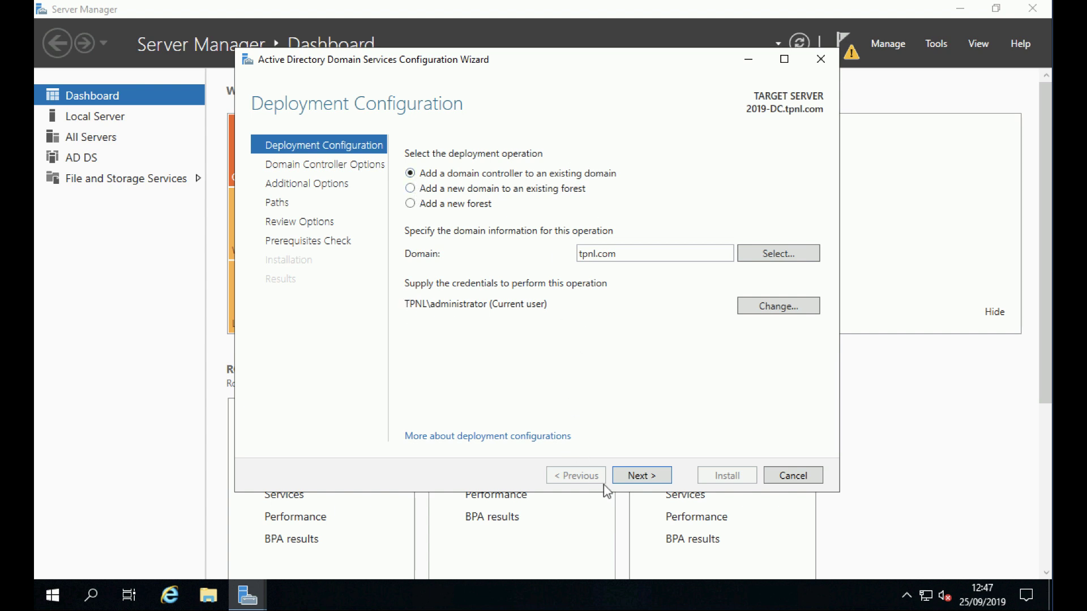
left_click(634, 476)
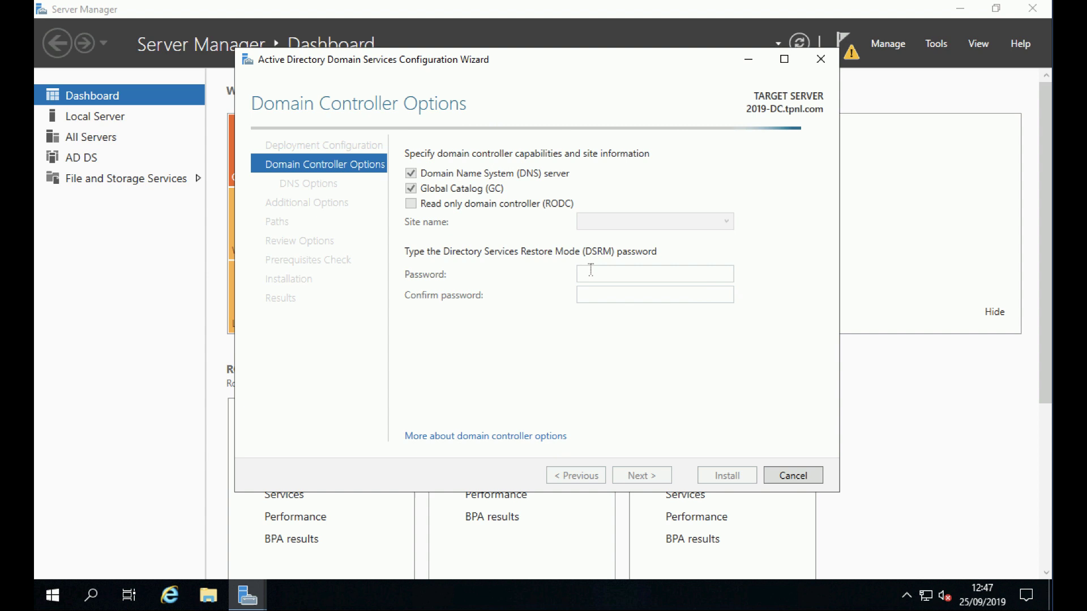
- Enter and confirm the DSRM password, then continue to DNS Options
left_click(590, 274)
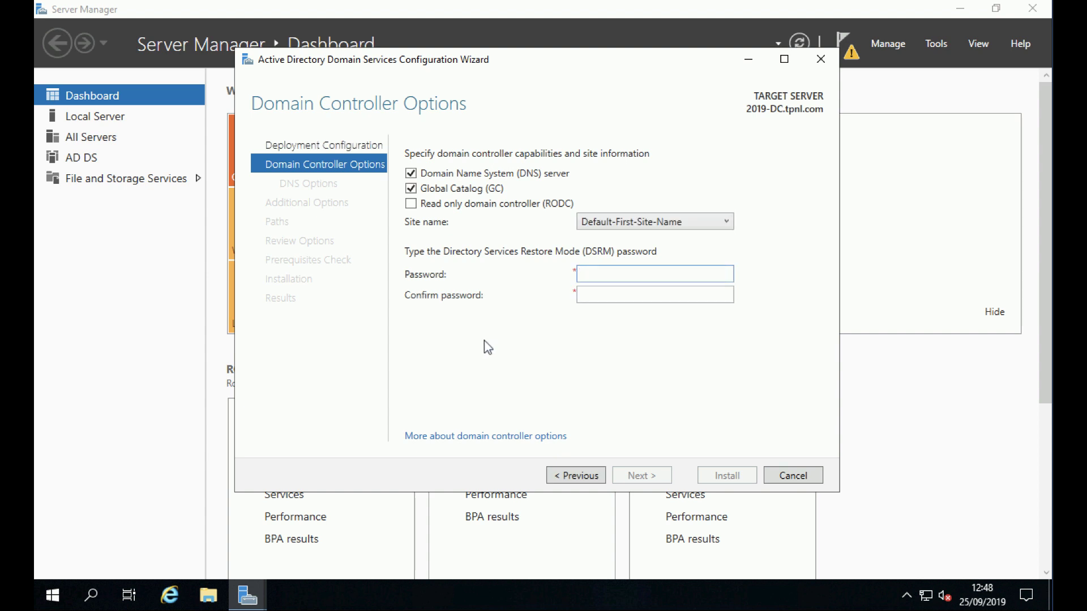
type("••••")
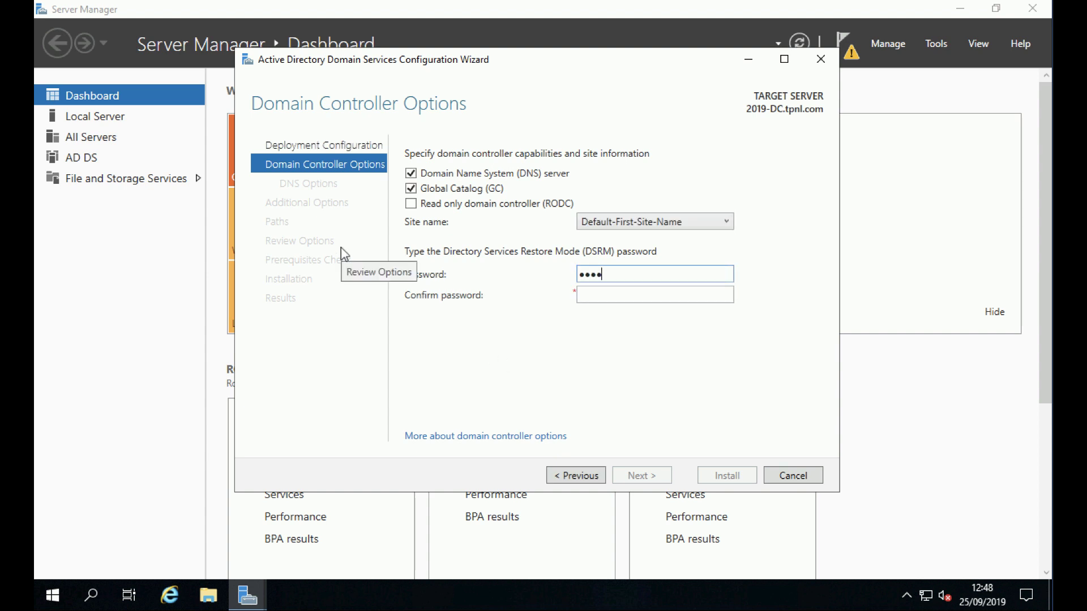
type("•••••")
key("Tab")
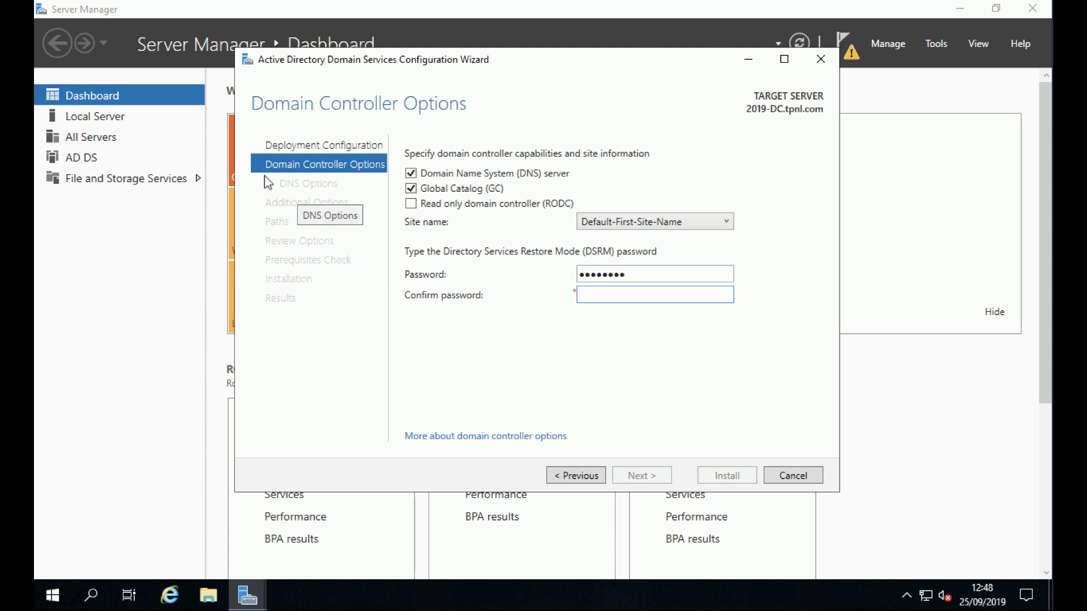
type("•••••••••")
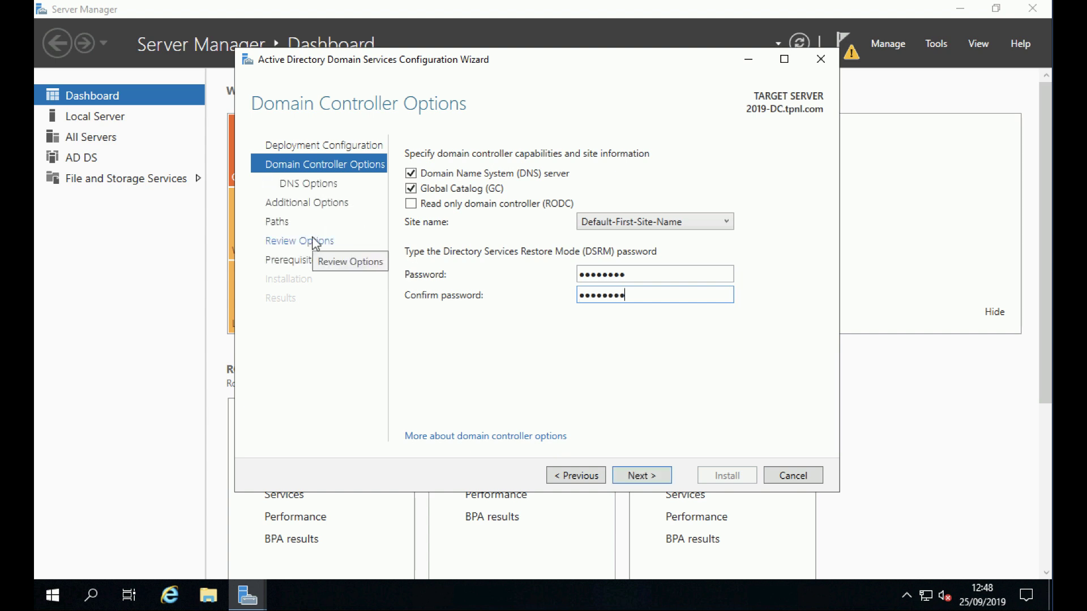
left_click(638, 478)
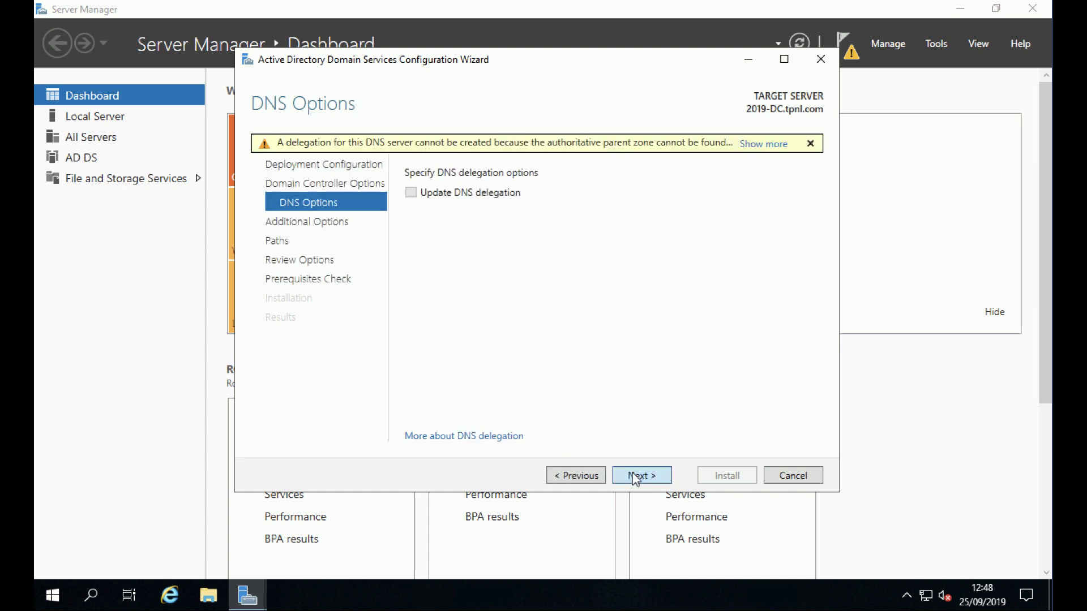
- Keep default DNS, replication, database/SYSVOL paths and review options, then run prerequisite checks
left_click(635, 477)
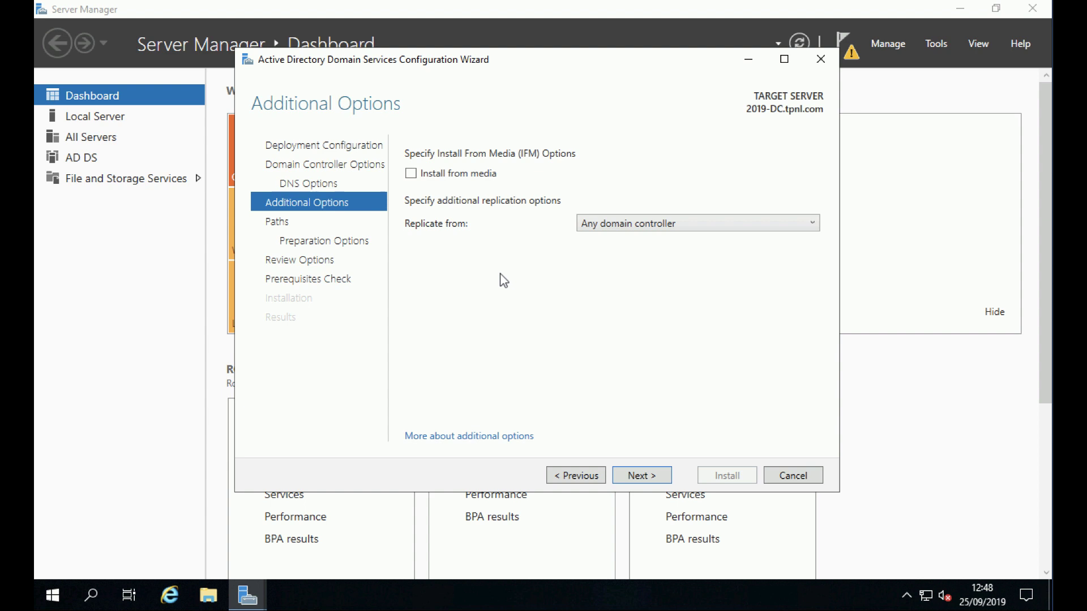
left_click(630, 478)
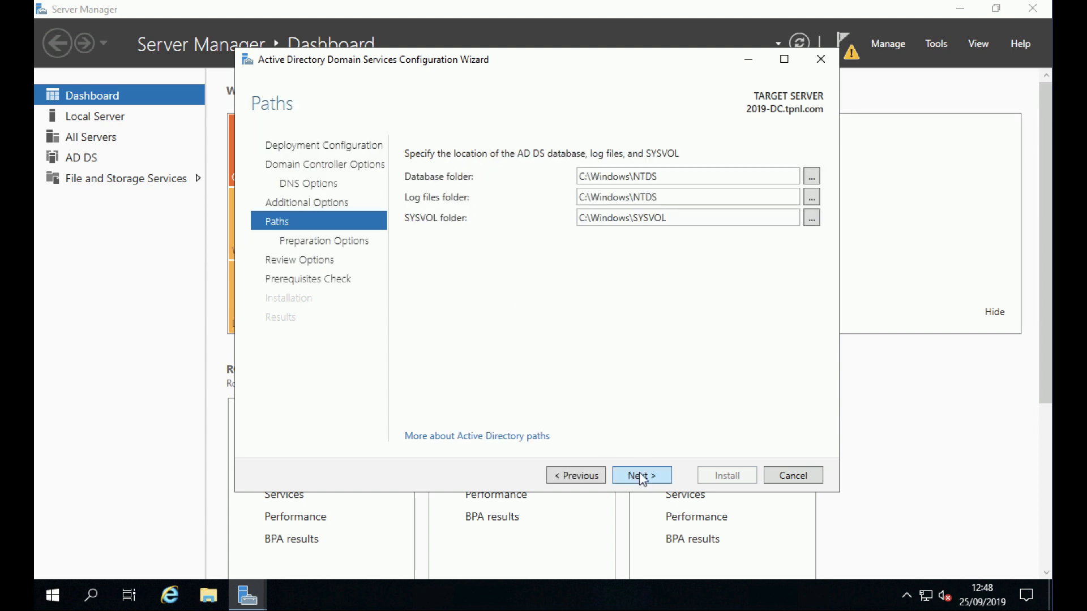
left_click(641, 479)
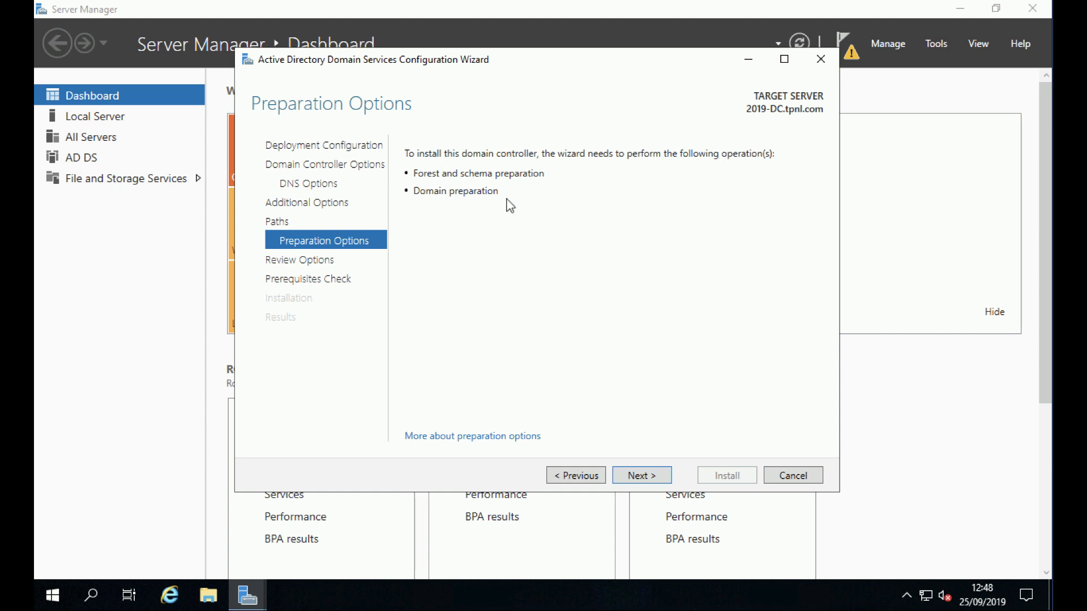
left_click(645, 478)
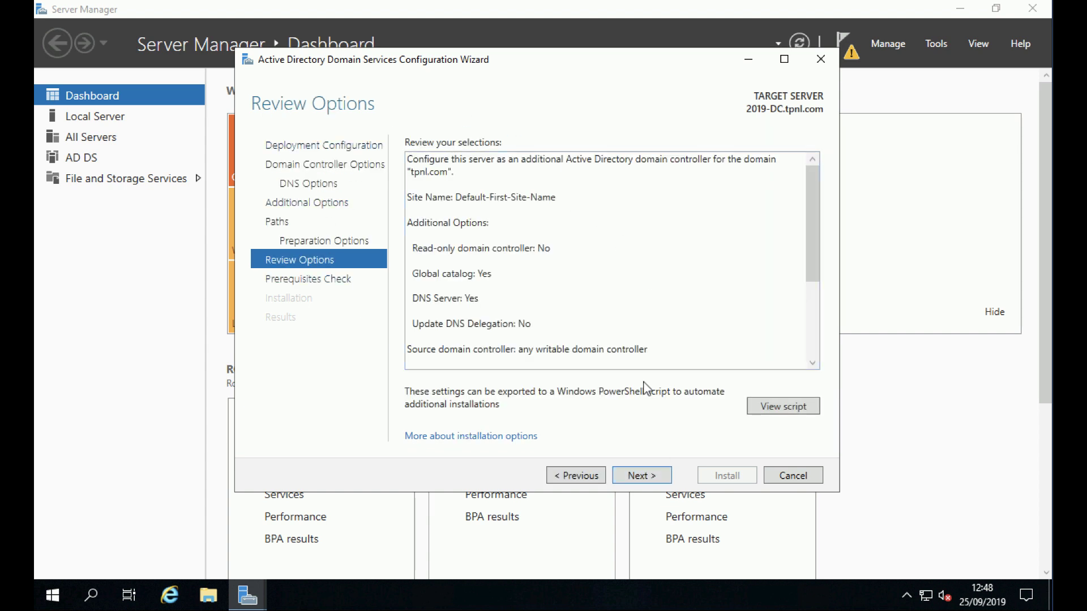
left_click(630, 478)
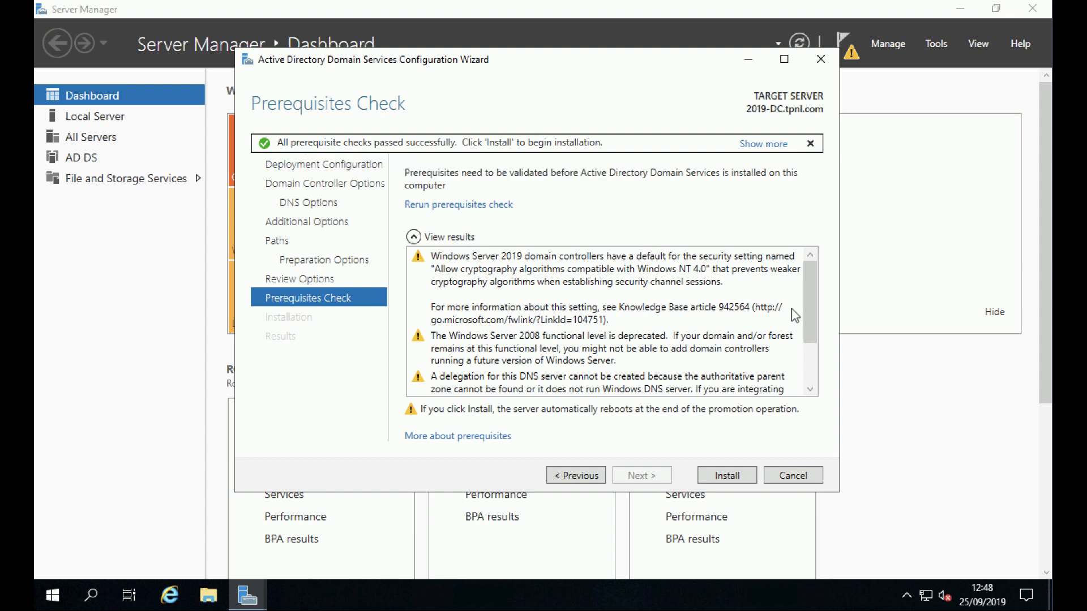
- Scroll through the prerequisite warnings and start the domain controller installation
left_click(807, 286)
left_click_drag(808, 287, 808, 337)
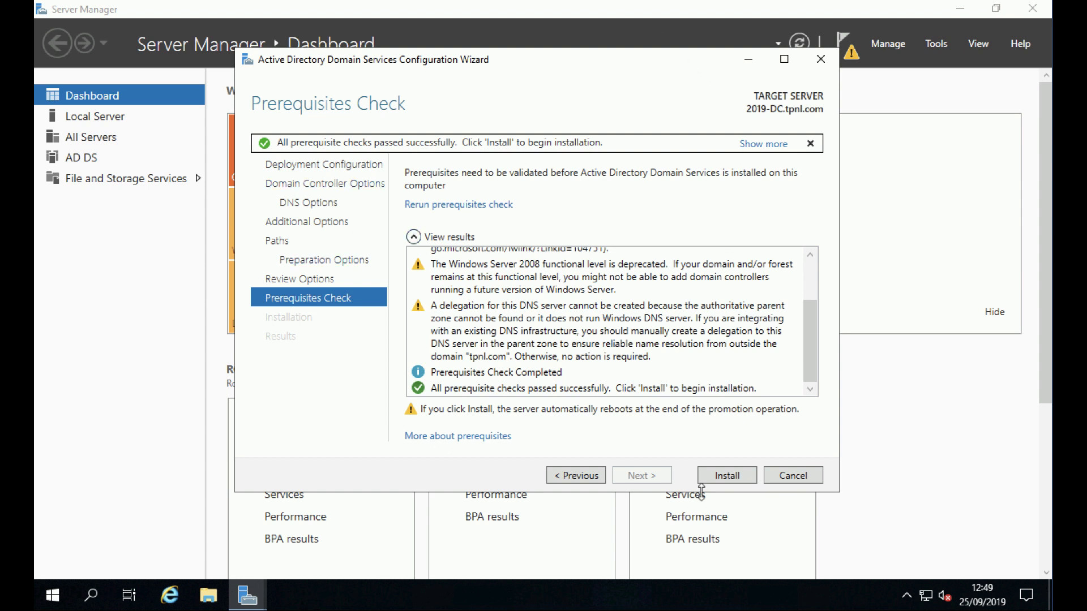
left_click(723, 481)
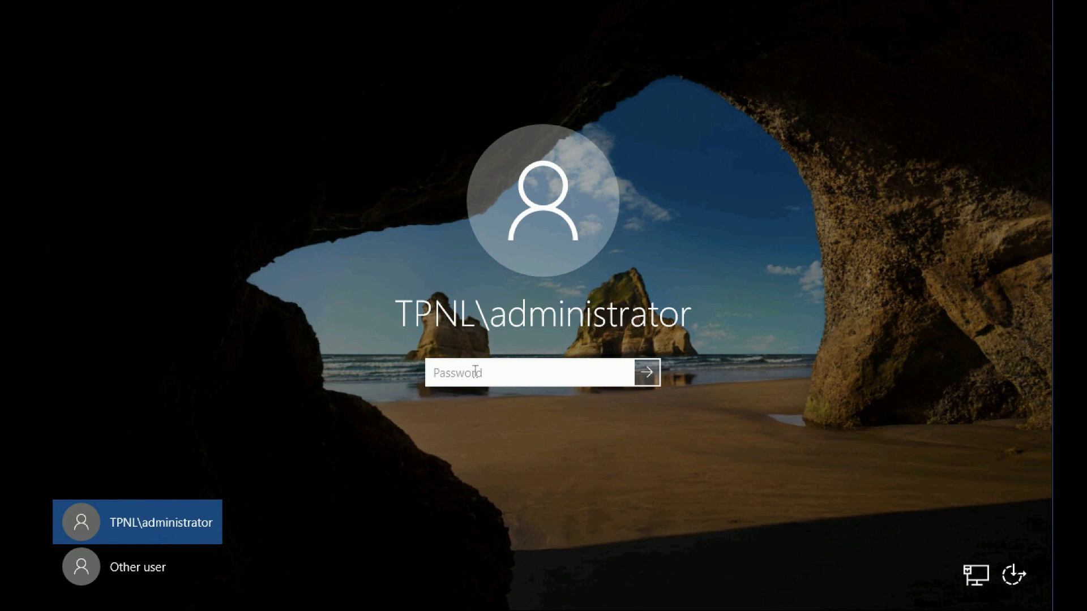
- Enter the administrator password and sign in after the reboot
type("*********")
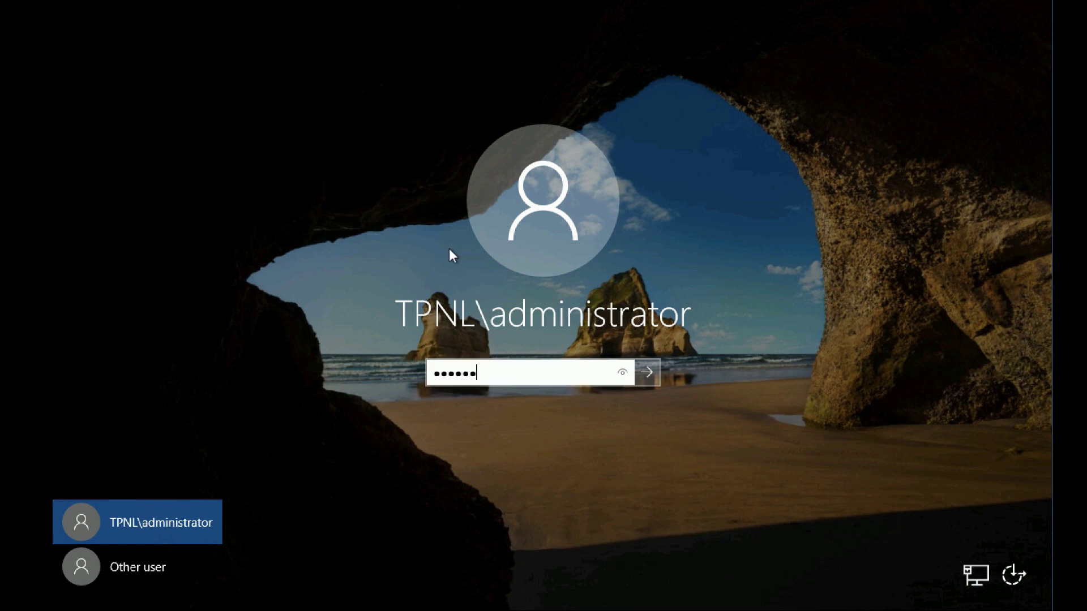
key("Return")
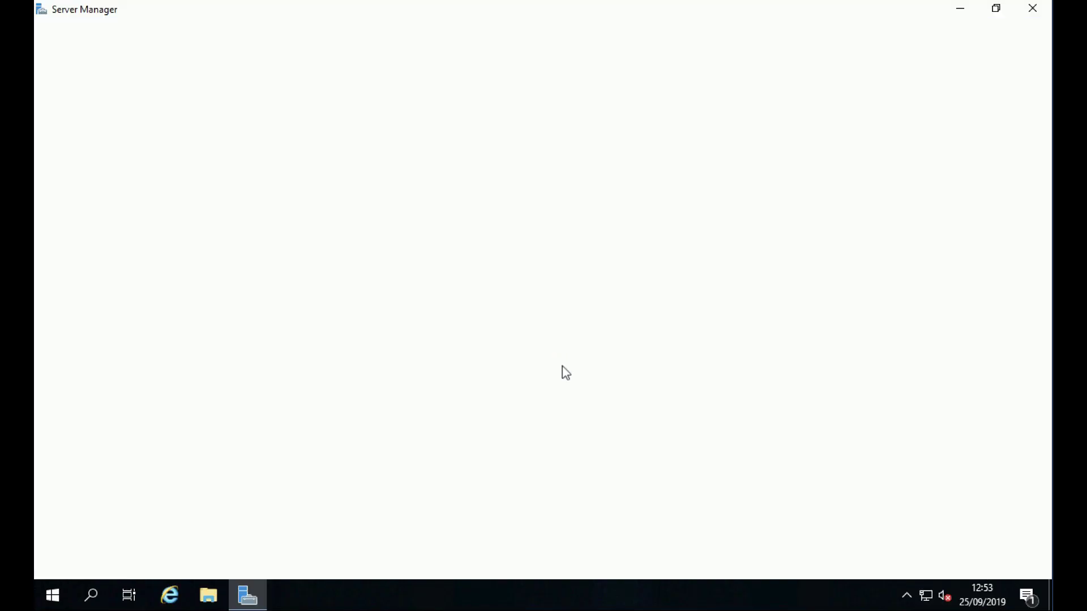
- Open Domains and Trusts from Administrative Tools and check the forest functional level can't be raised
left_click(48, 595)
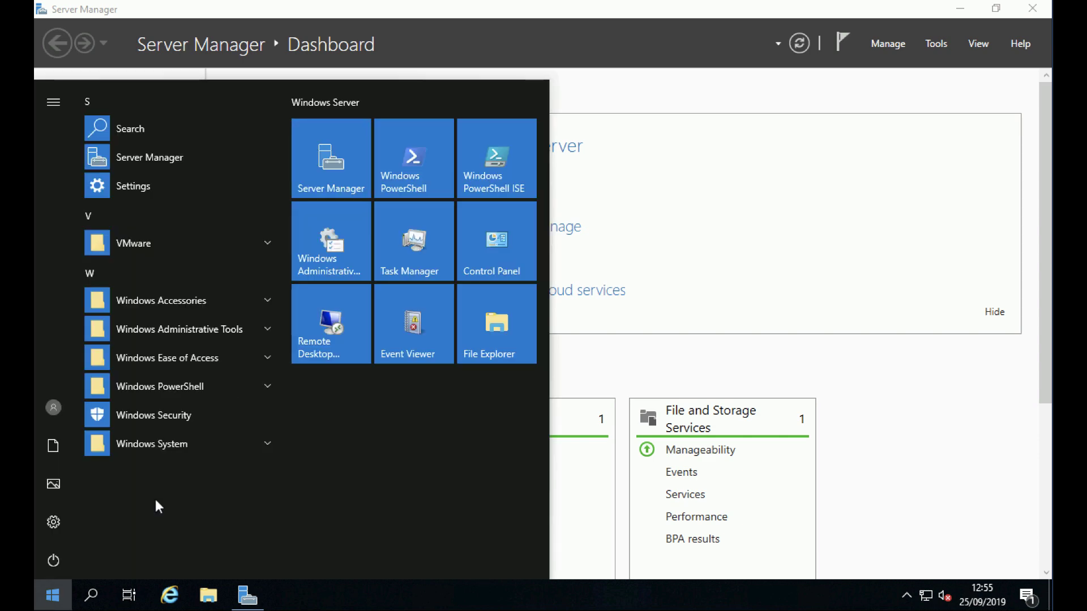
left_click(328, 255)
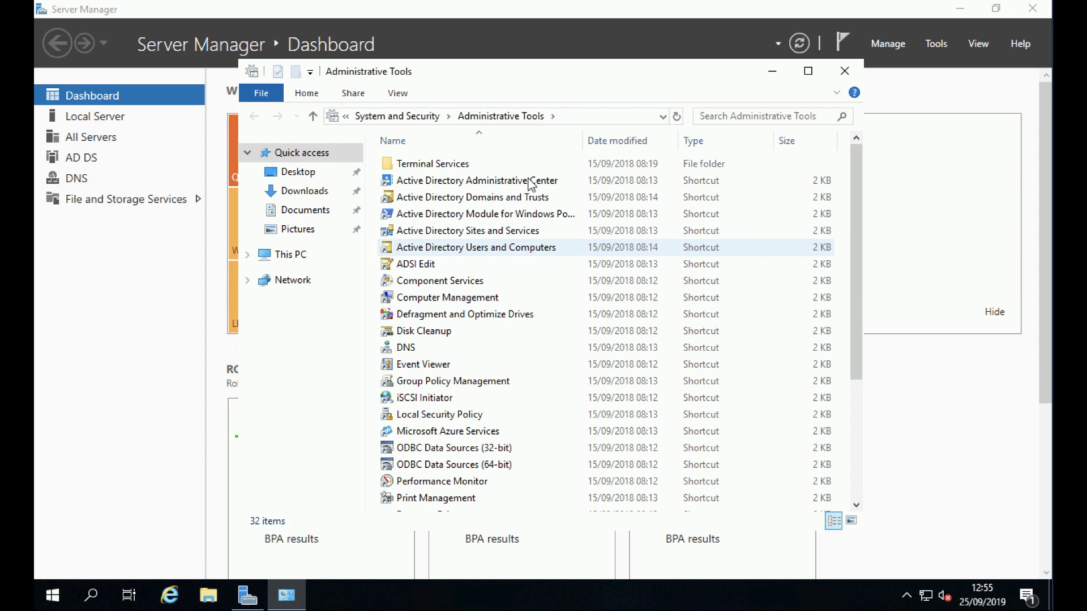
left_click(450, 198)
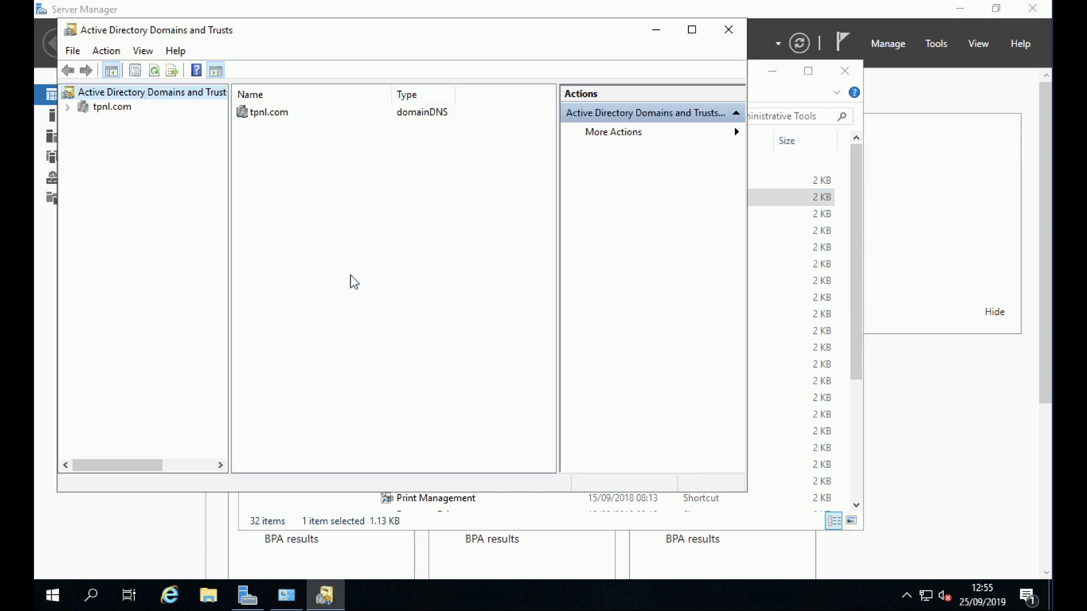
right_click(152, 98)
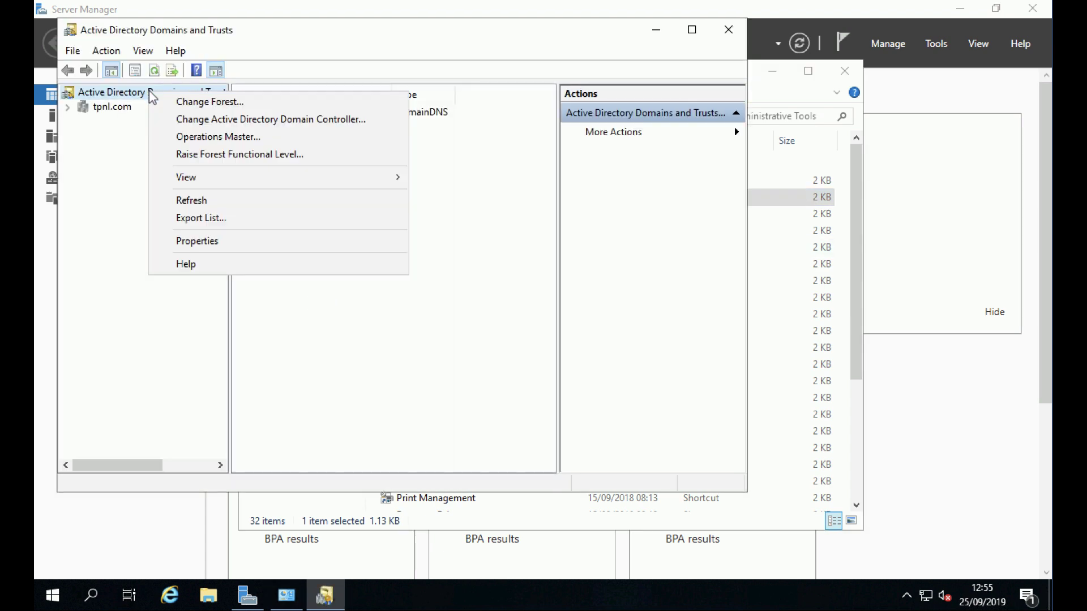
left_click(208, 155)
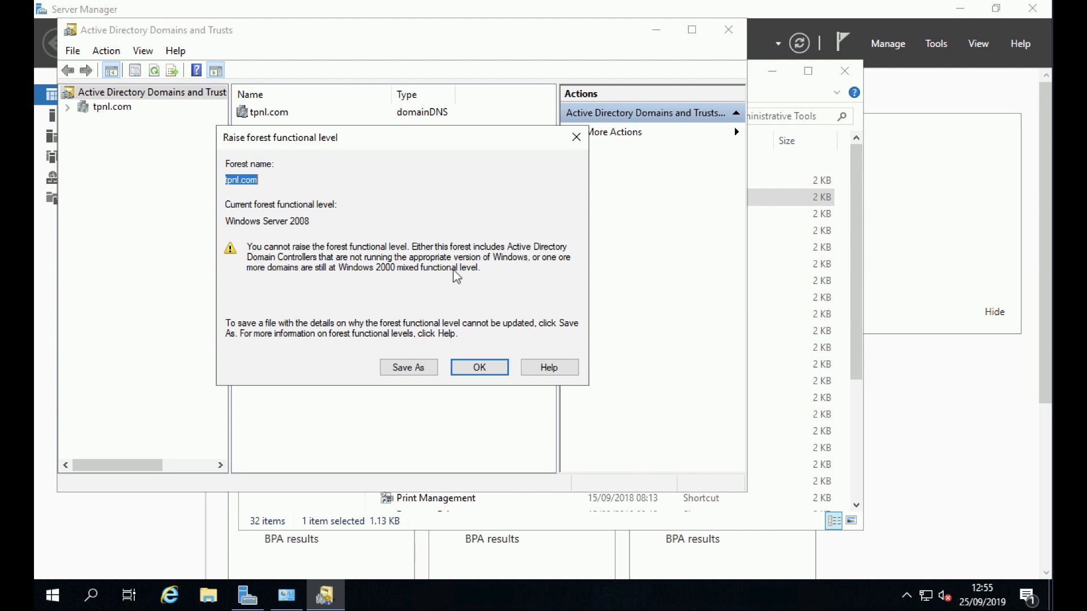
left_click(479, 368)
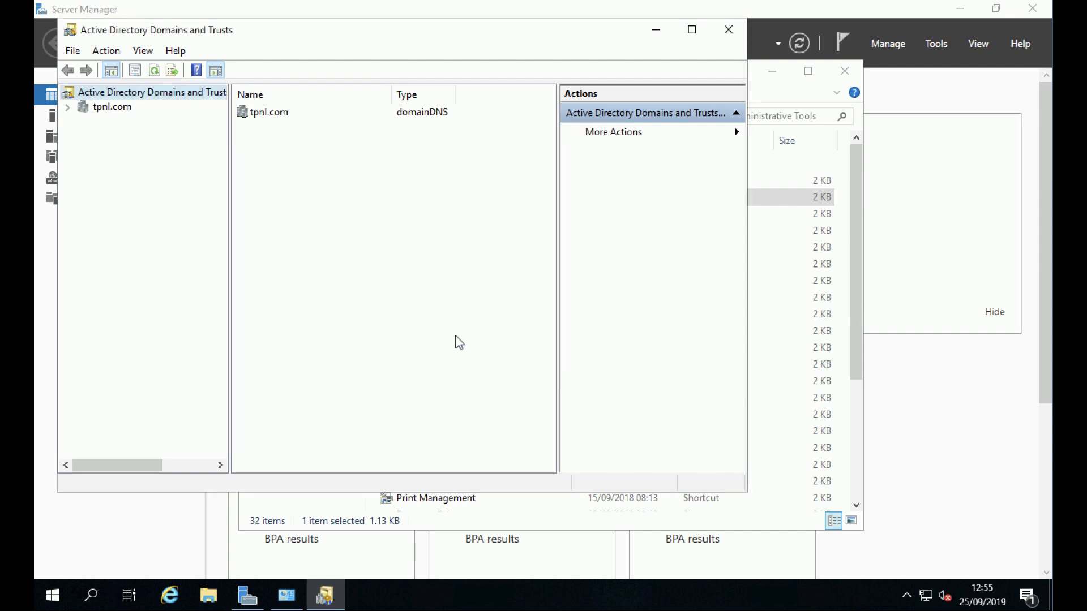
- Check that the tpnl.com domain functional level can't be raised, then close the console
left_click(105, 107)
right_click(105, 107)
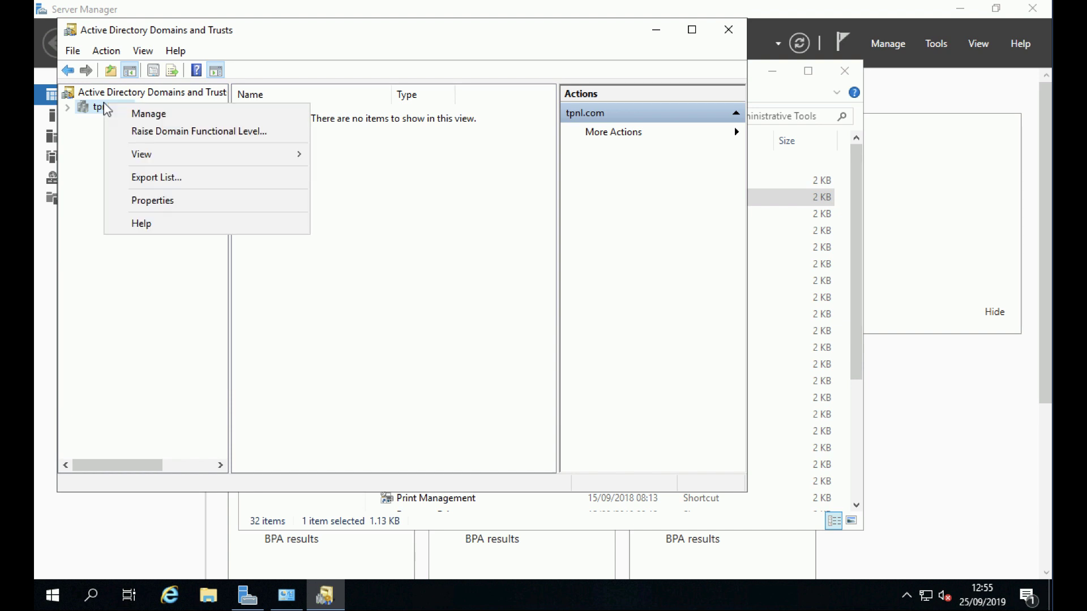
left_click(163, 136)
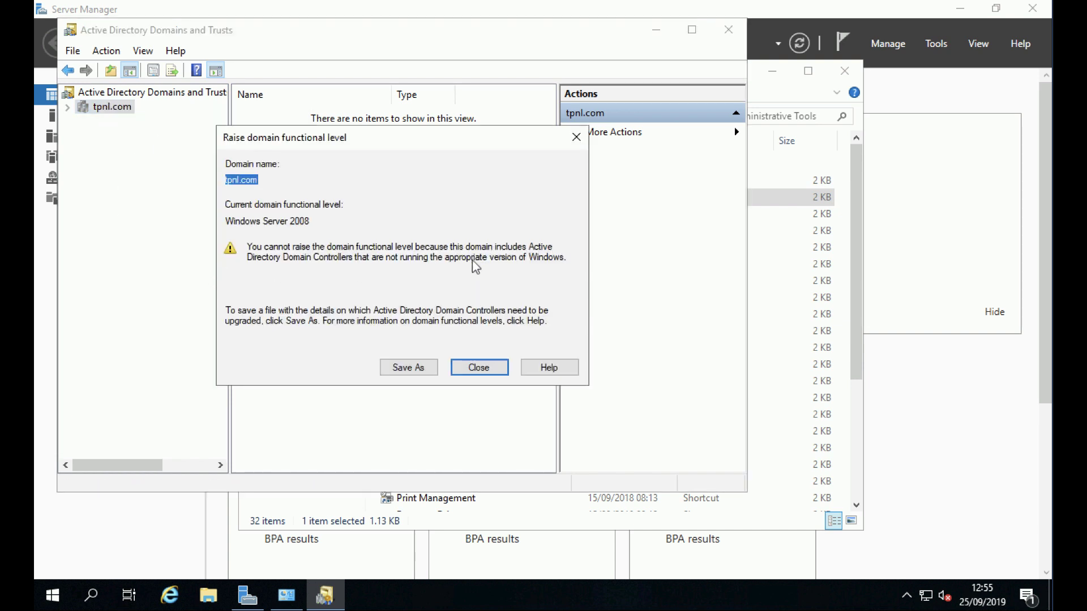
left_click(474, 369)
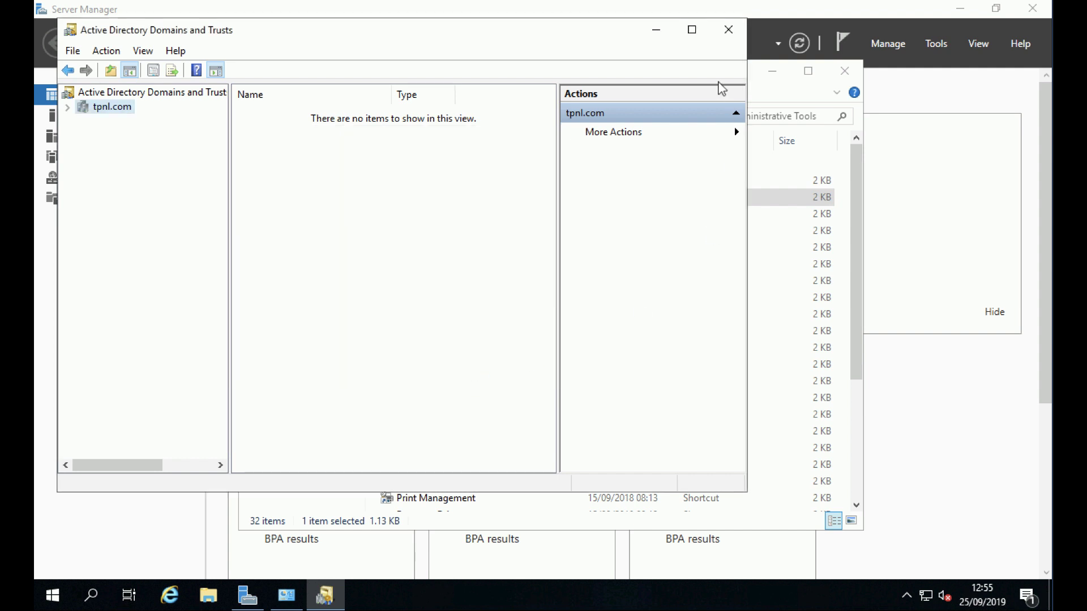
left_click(730, 40)
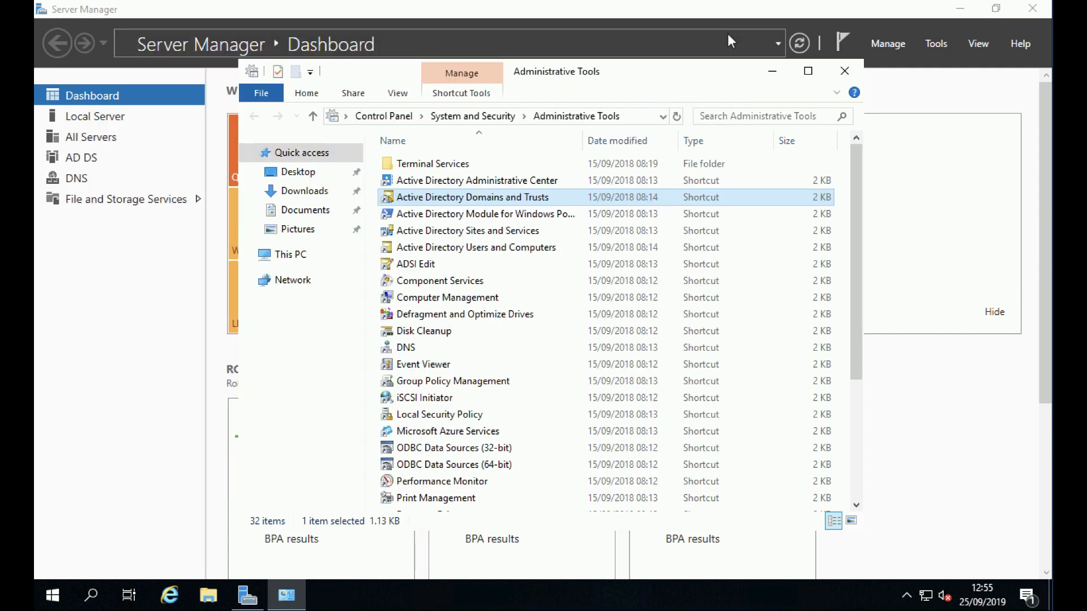
- List tpnl.com Domain Controllers showing 2008-X32 and 2019-DC, then close both windows
double_click(421, 252)
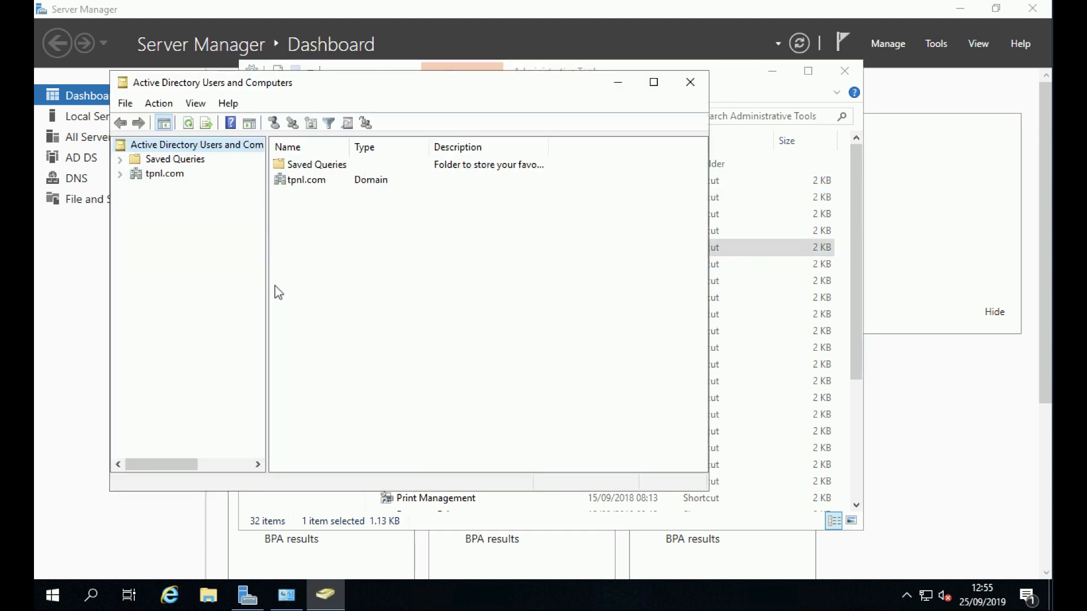
left_click(120, 174)
left_click(173, 216)
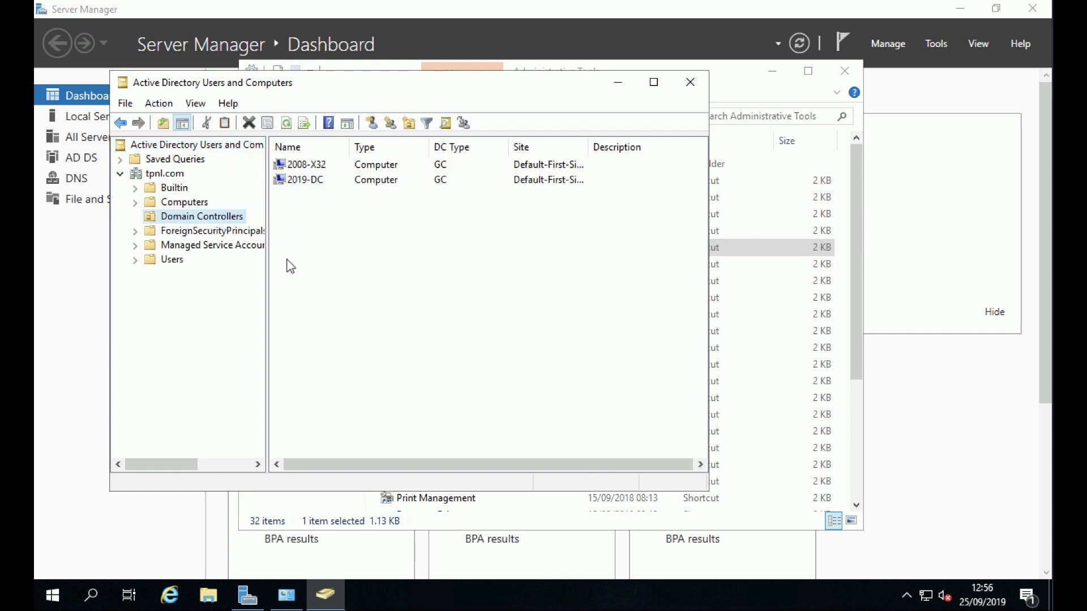
left_click(690, 82)
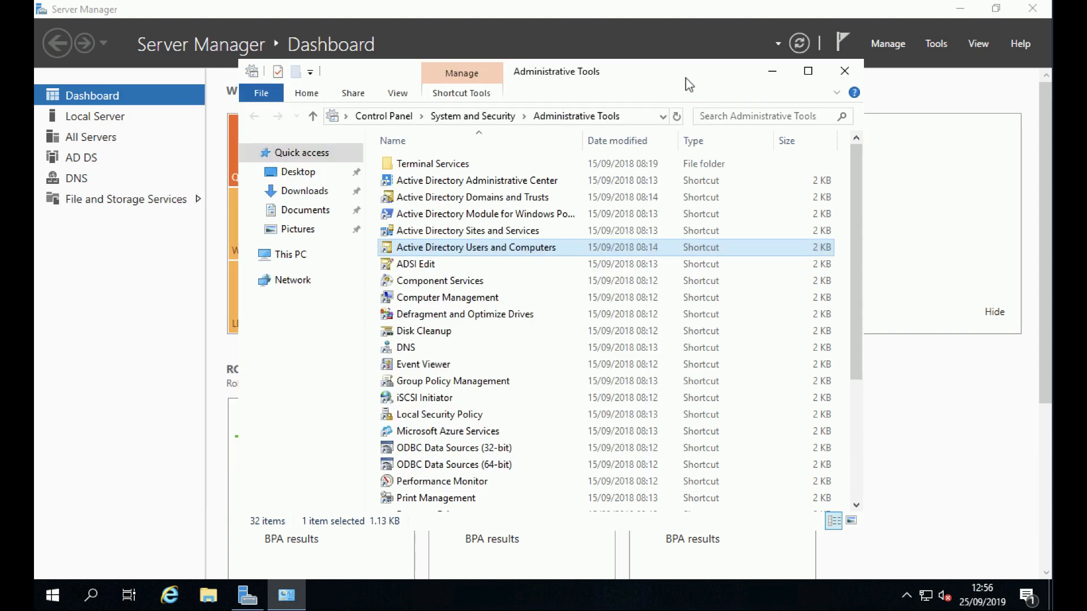
left_click(845, 71)
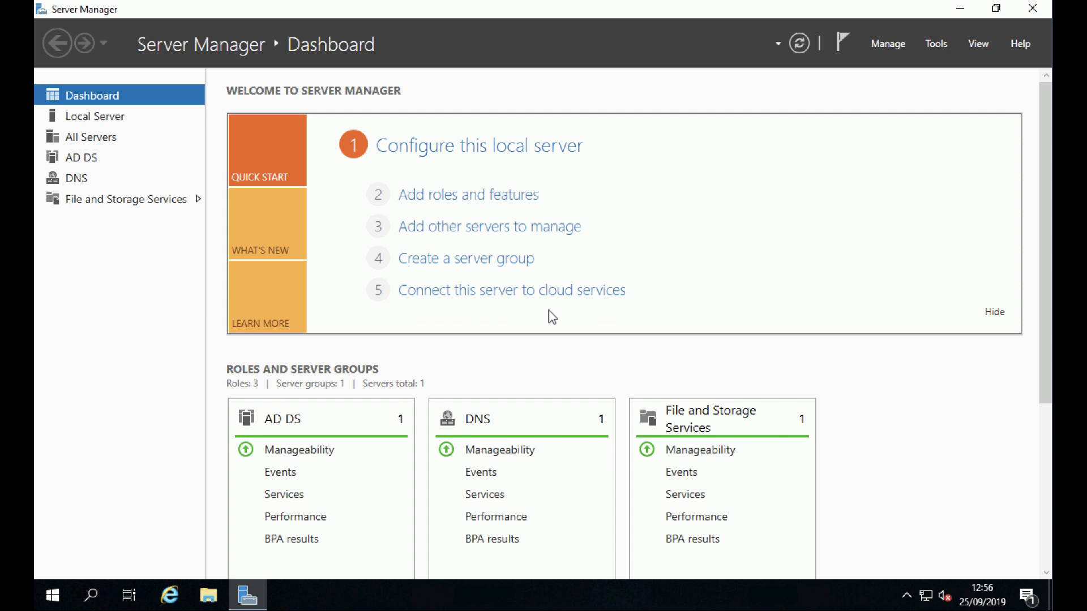
- Open Windows PowerShell and run netdom query fsmo to list current role holders
left_click(54, 599)
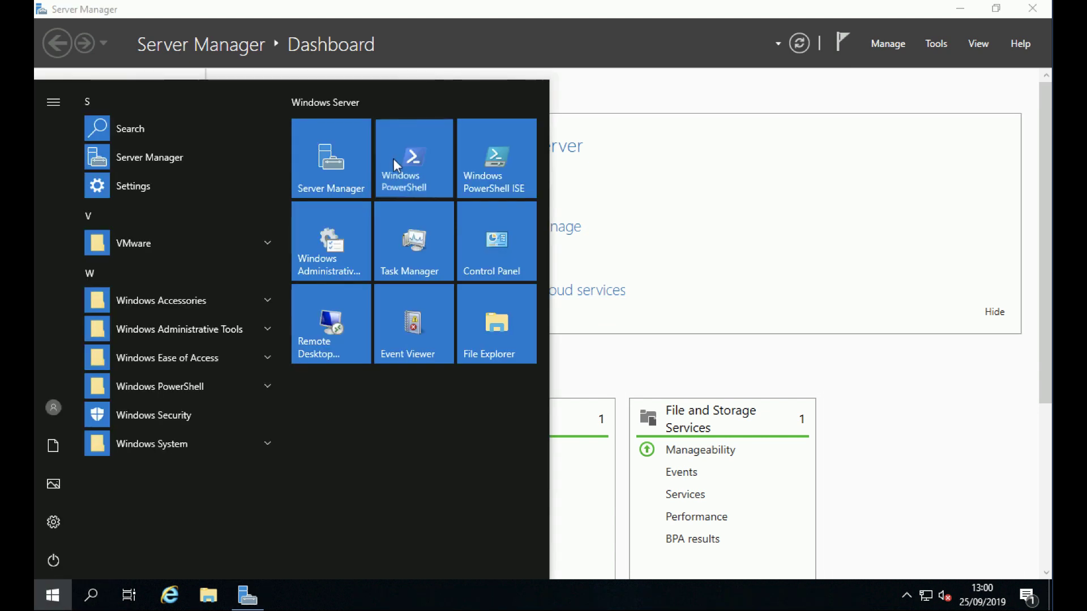
left_click(393, 158)
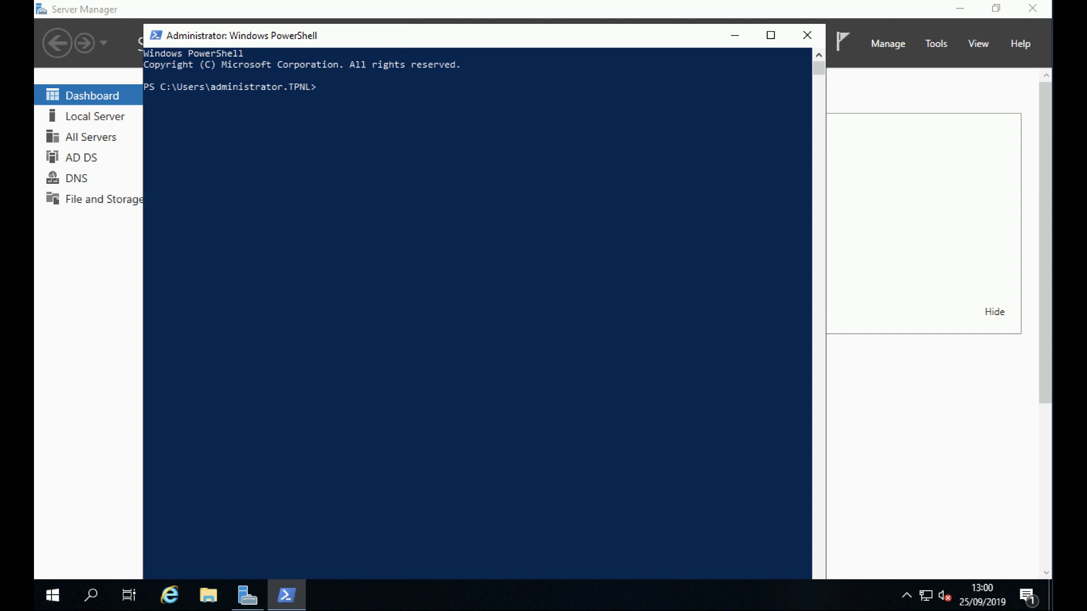
left_click_drag(396, 38, 422, 18)
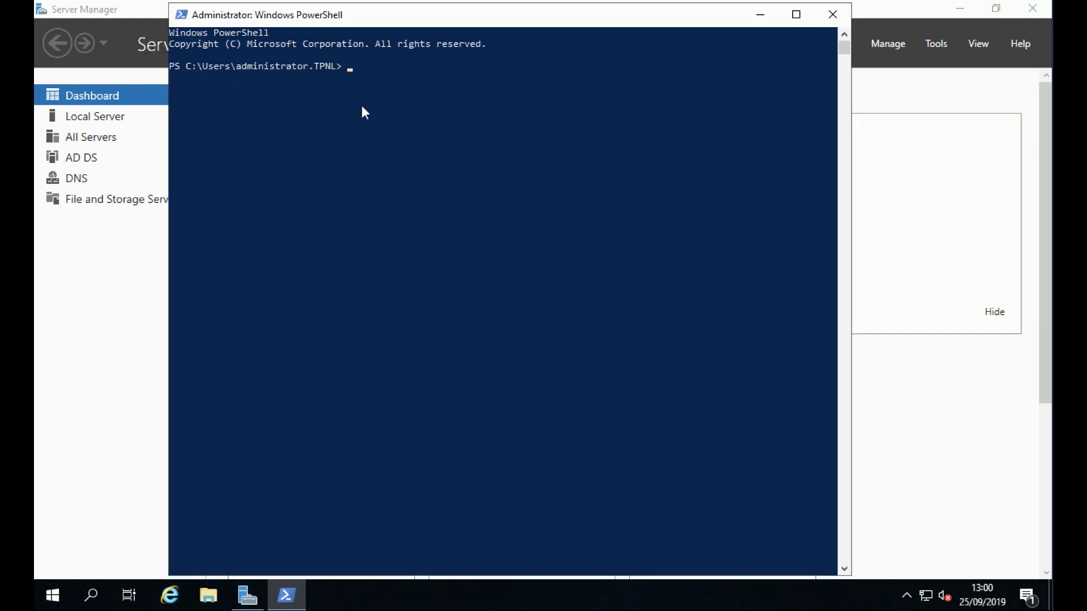
type("netdom query fsmo")
key("Return")
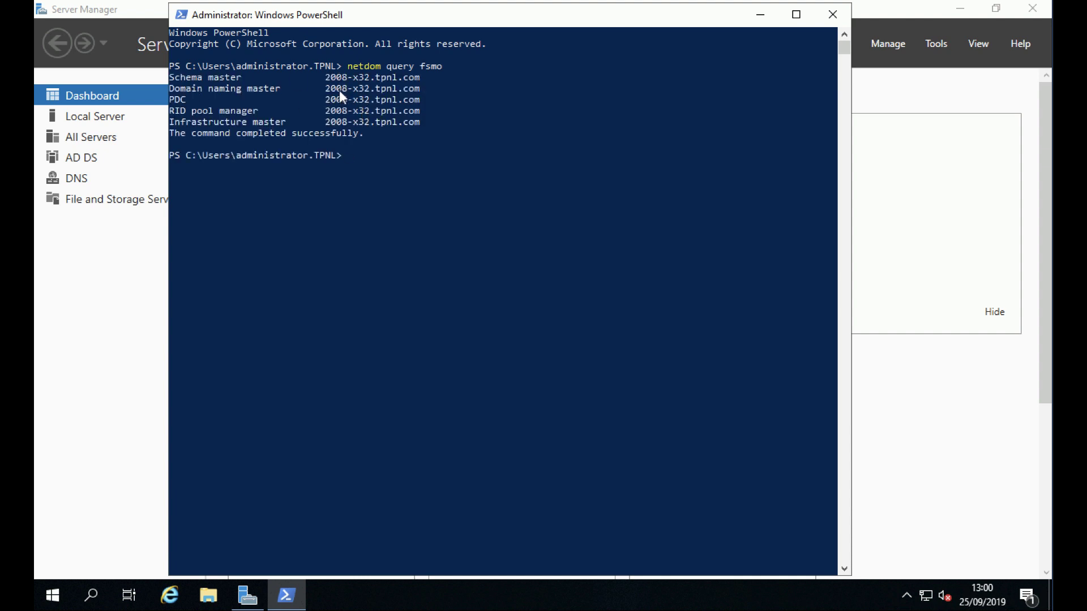
- Move all FSMO roles to 2019-DC, answering A, and rerun netdom query fsmo to verify
type("Move-ADDirectoryServerOperationMasterRole -Identity 2019-DC -OperationMasterRole SchemaMaster,  DomainNamingMaster, PDCEmulator, RIDMaster, InfrastructureMaster")
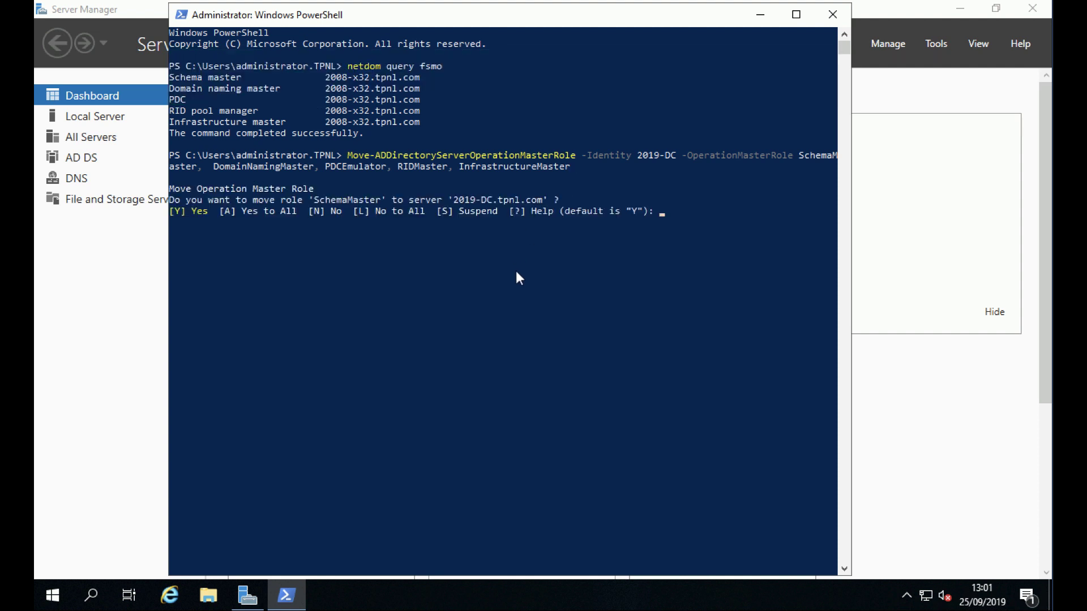
type("A")
key("Return")
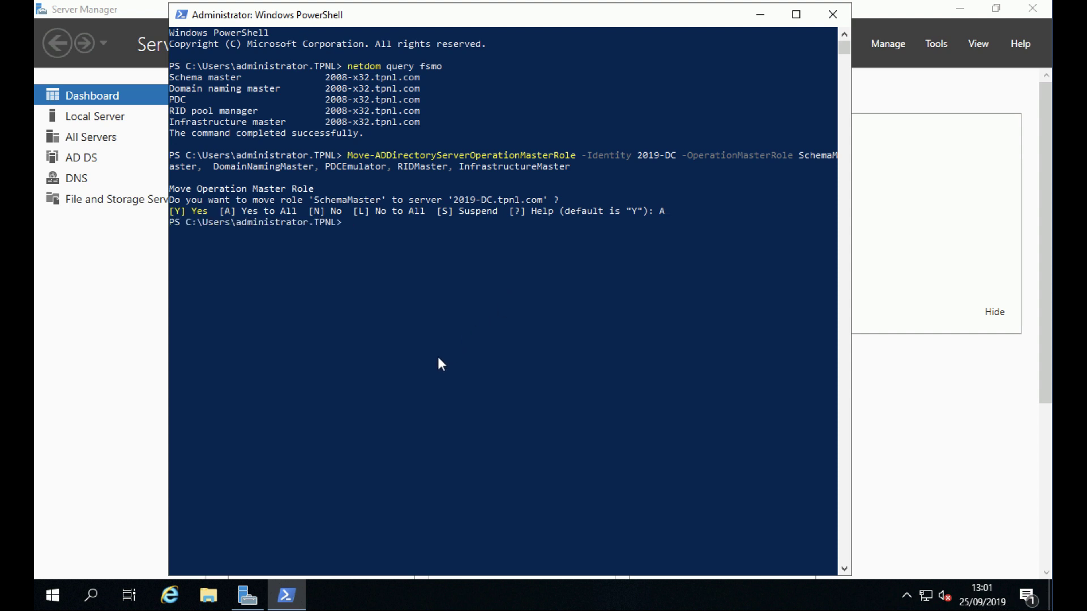
key("Return")
key("Return")
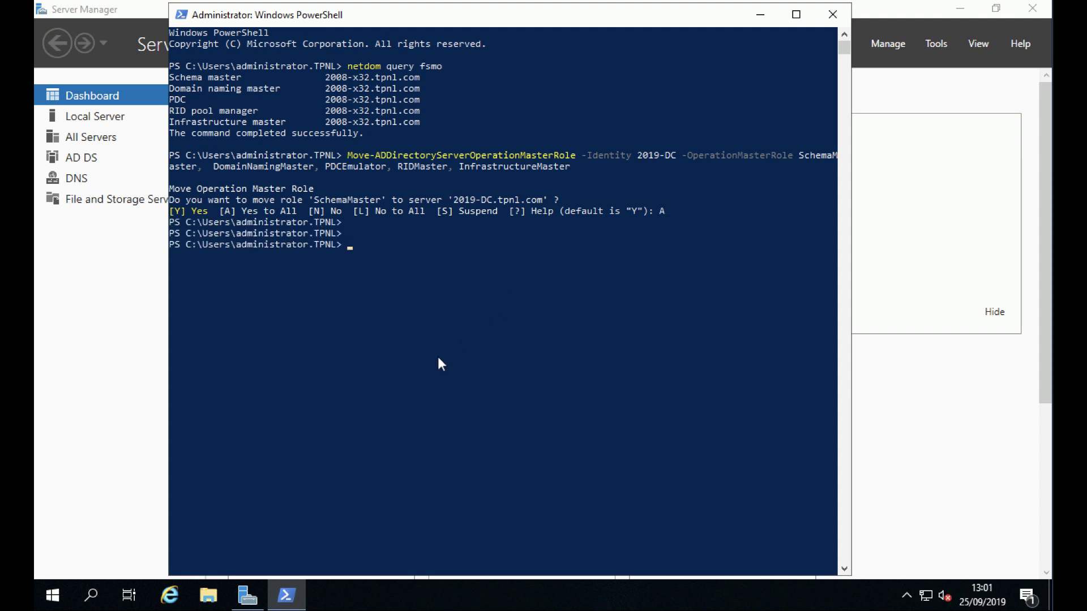
key("Up")
key("Up")
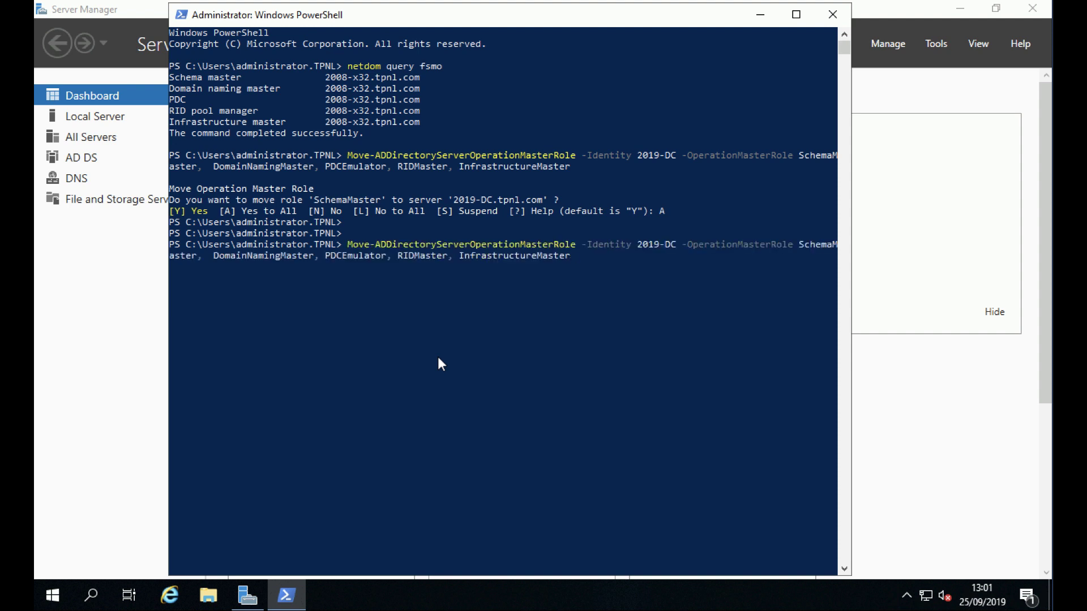
key("Return")
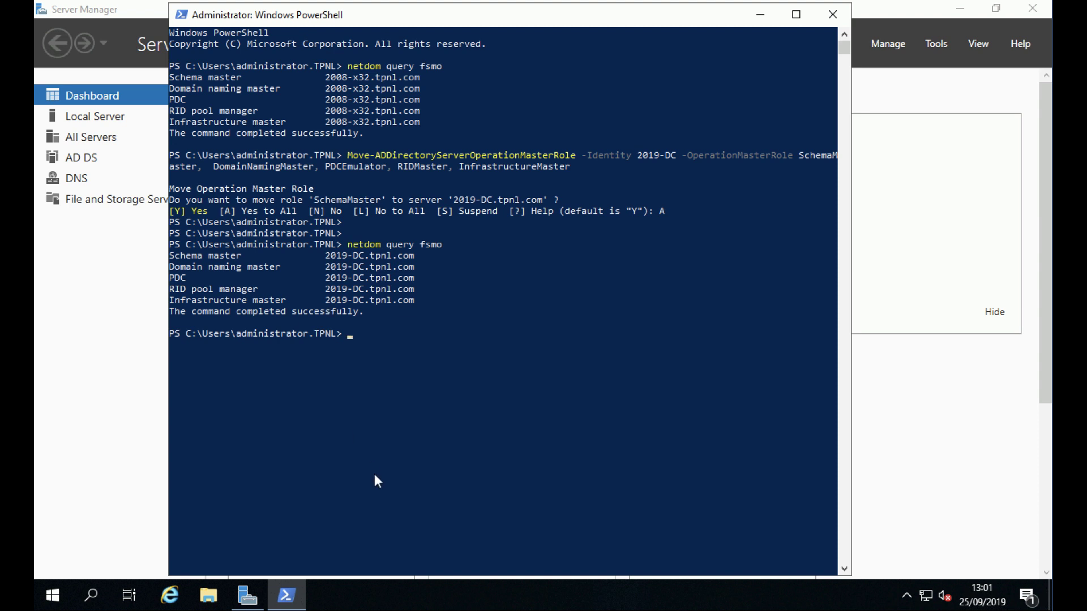
- Close PowerShell and Server Manager, then run dcpromo to launch the AD DS Installation Wizard
left_click(830, 17)
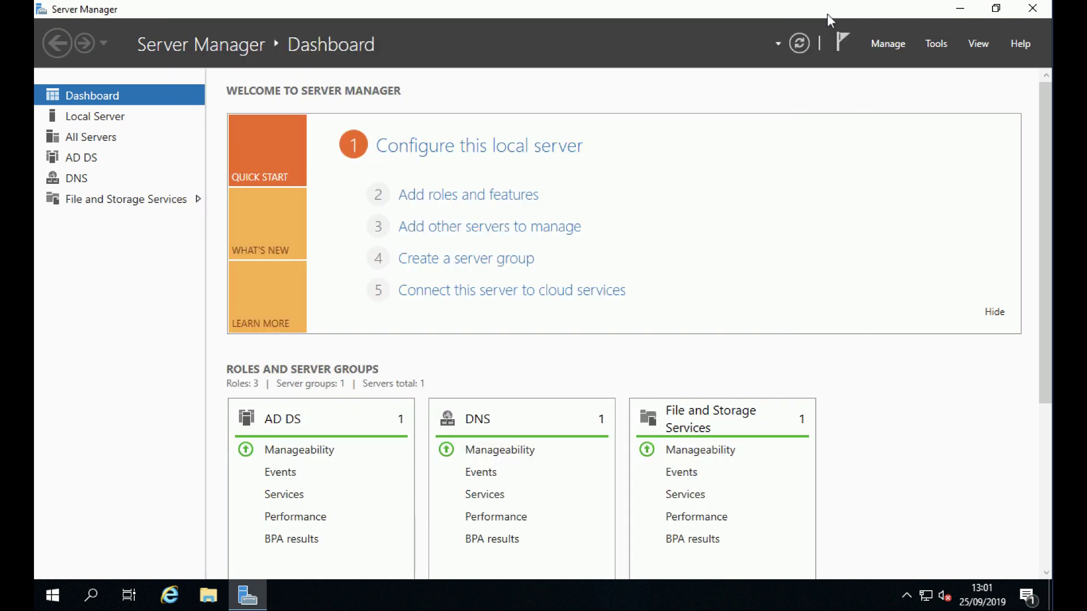
left_click(1033, 8)
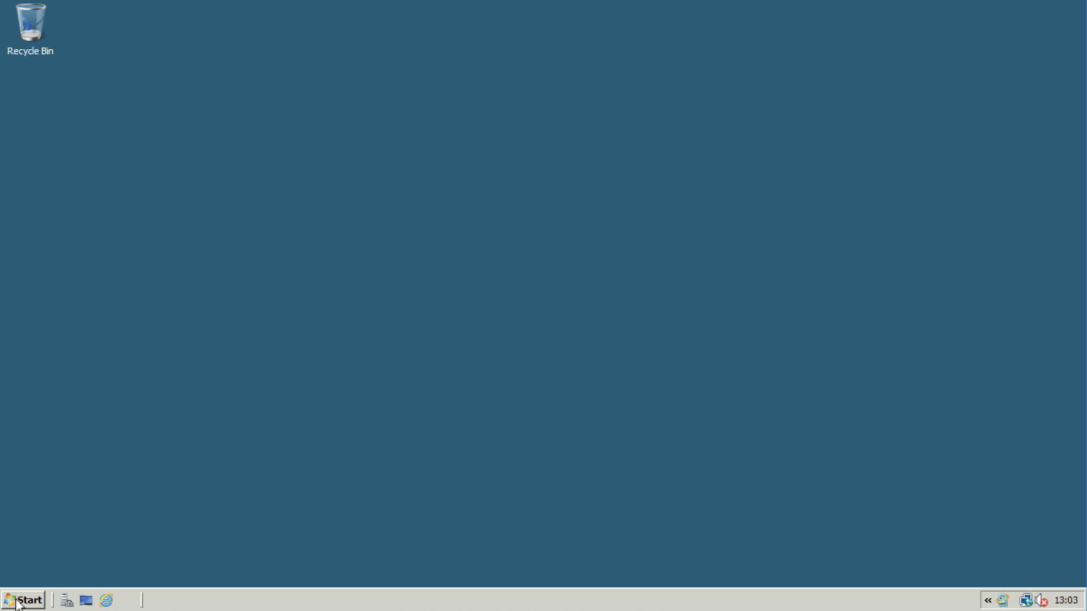
left_click(22, 600)
left_click(236, 448)
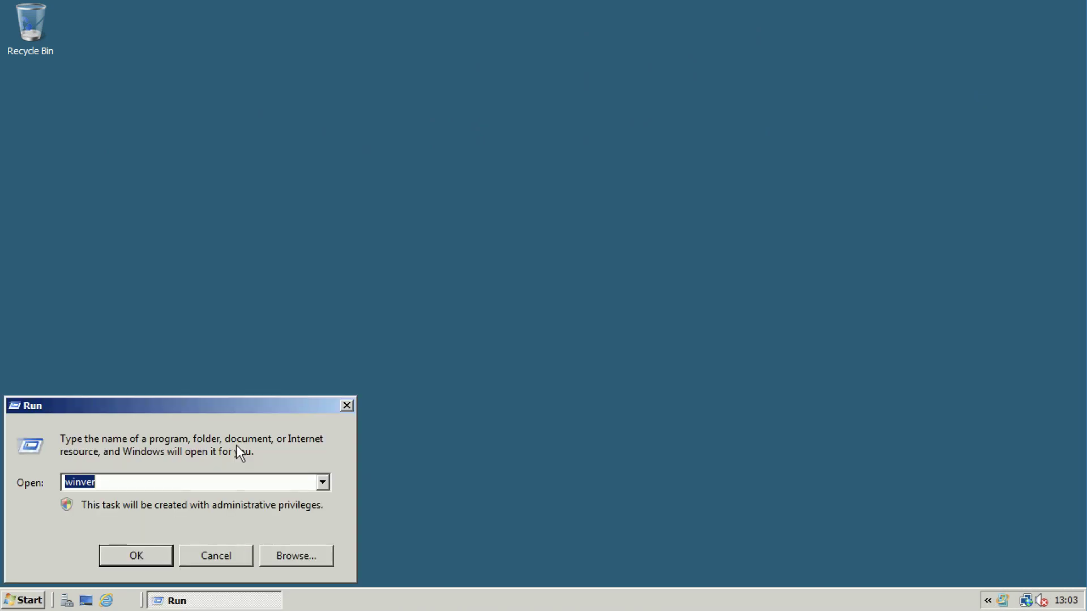
type("dcpromo")
key("Return")
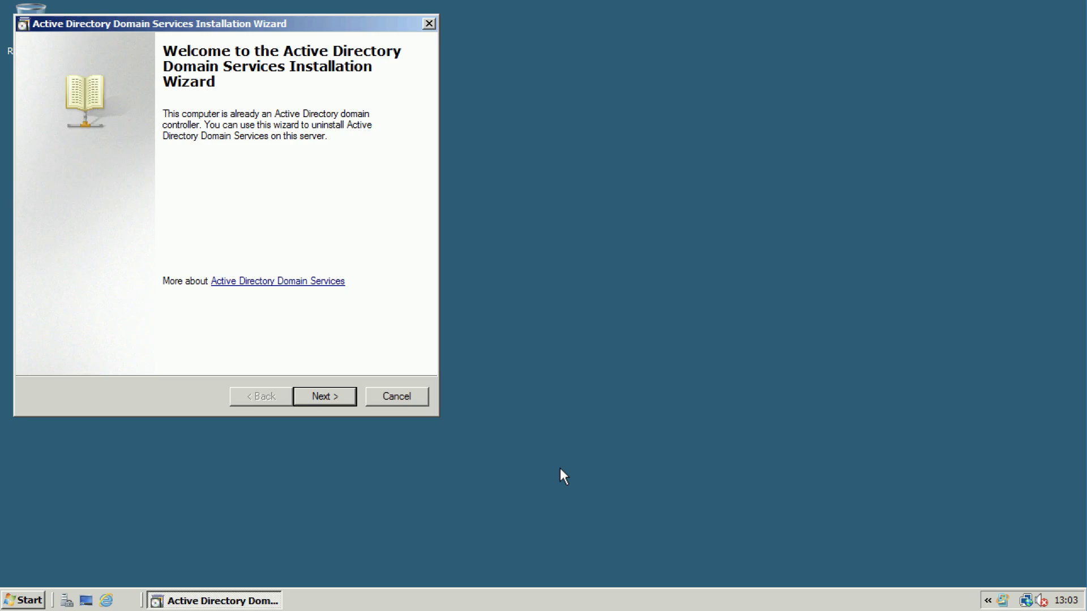
- Accept the global catalog warning, keep the domain, and stop the wizard deleting DNS delegations
left_click(317, 395)
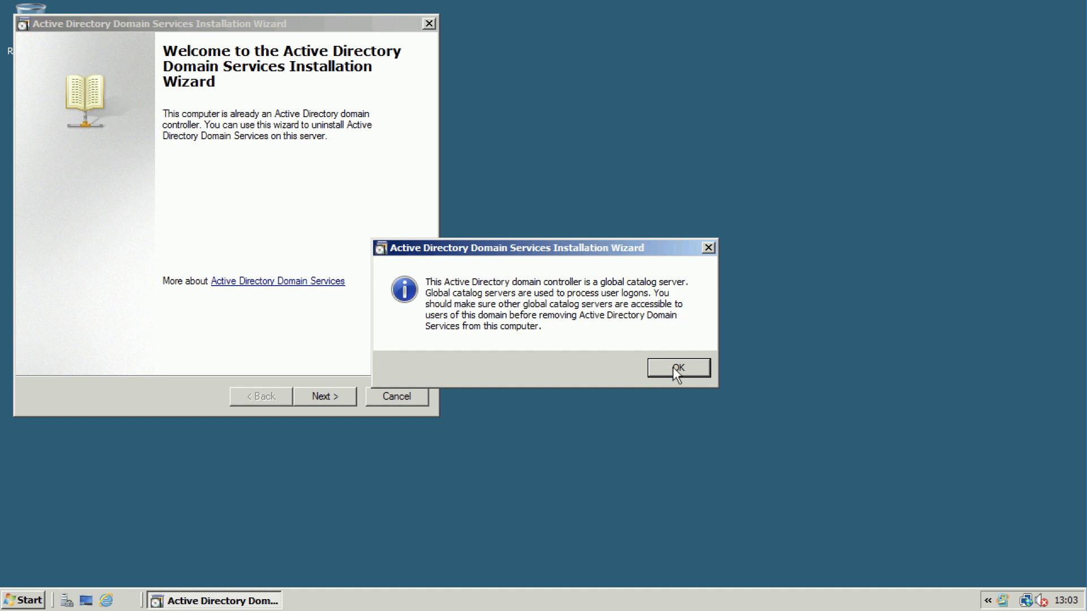
left_click(675, 370)
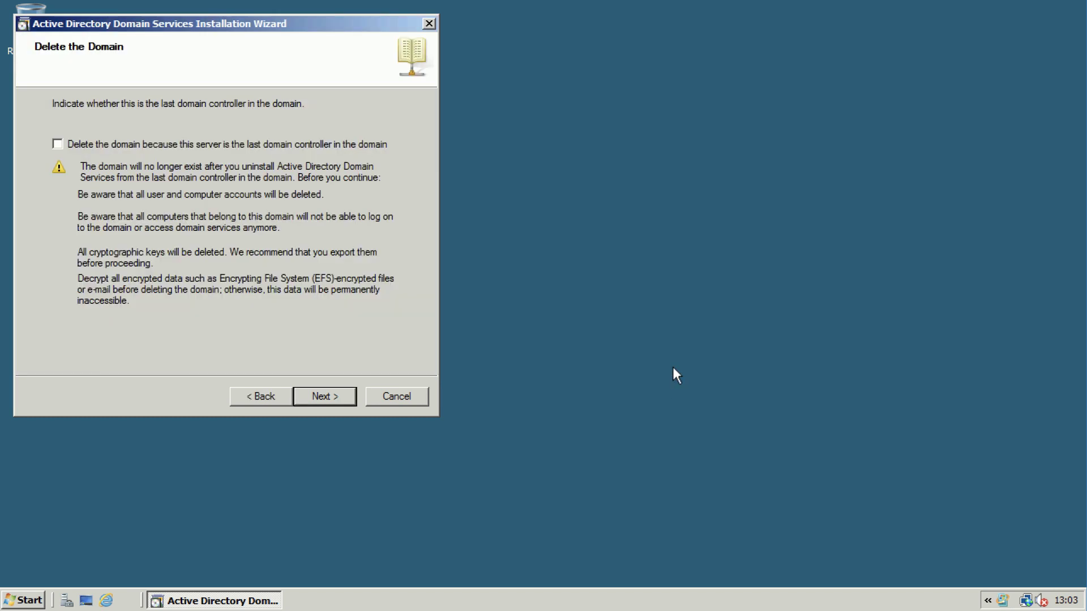
left_click(316, 395)
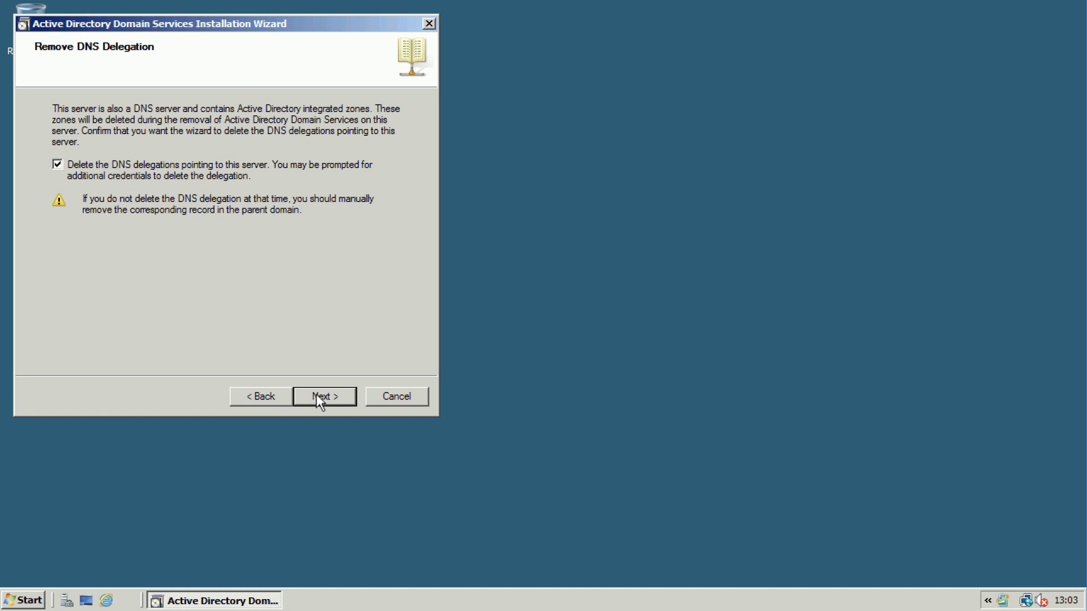
left_click(57, 165)
left_click(324, 396)
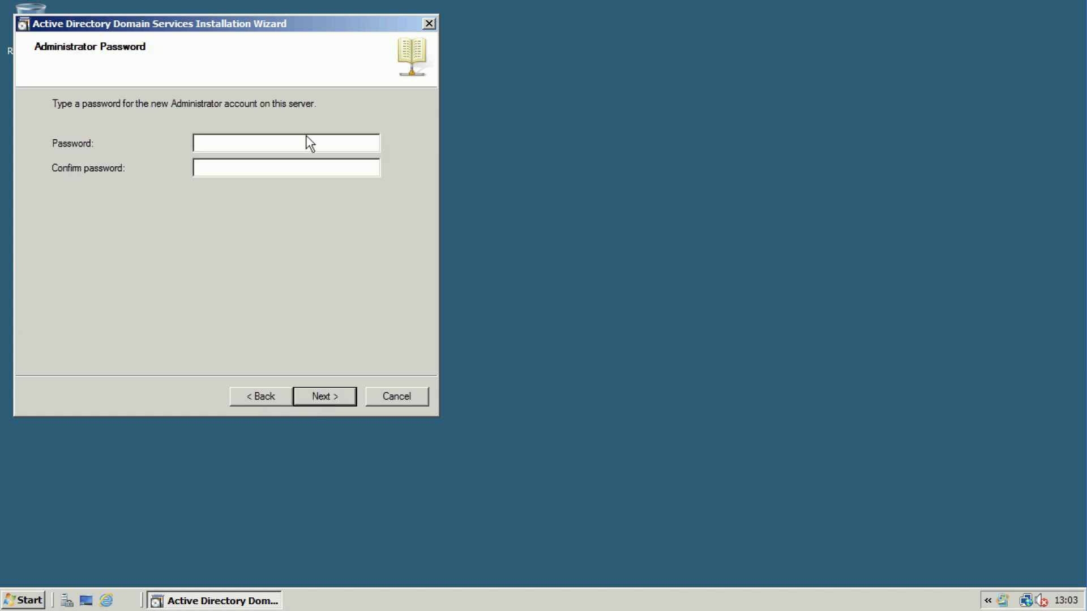
- Enter and confirm the new administrator password, then run the demotion and finish
type("********")
key("Tab")
type("********")
left_click(322, 396)
left_click(323, 395)
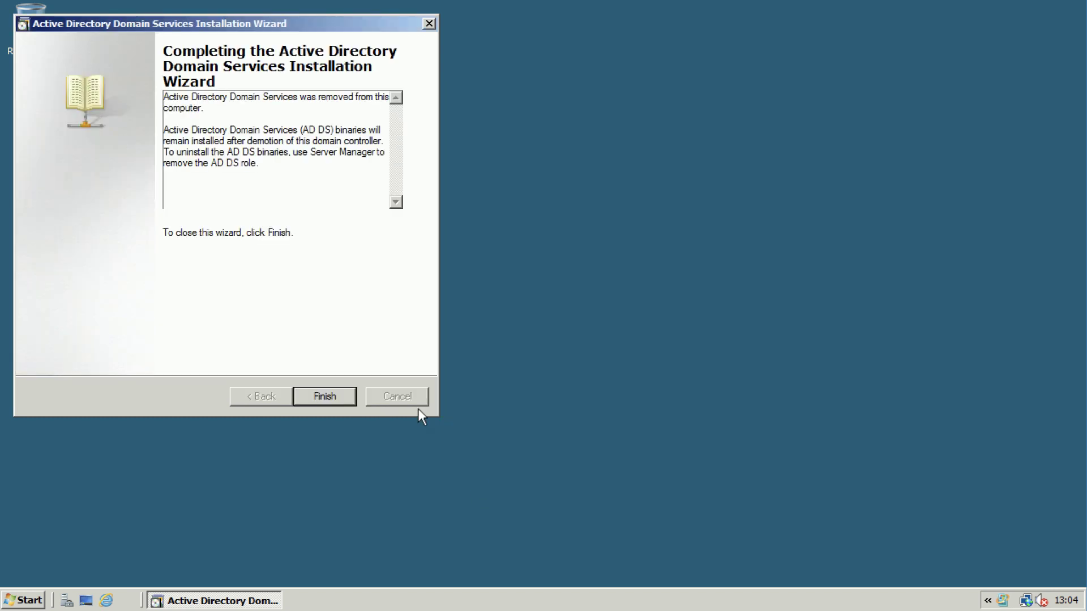
left_click(333, 391)
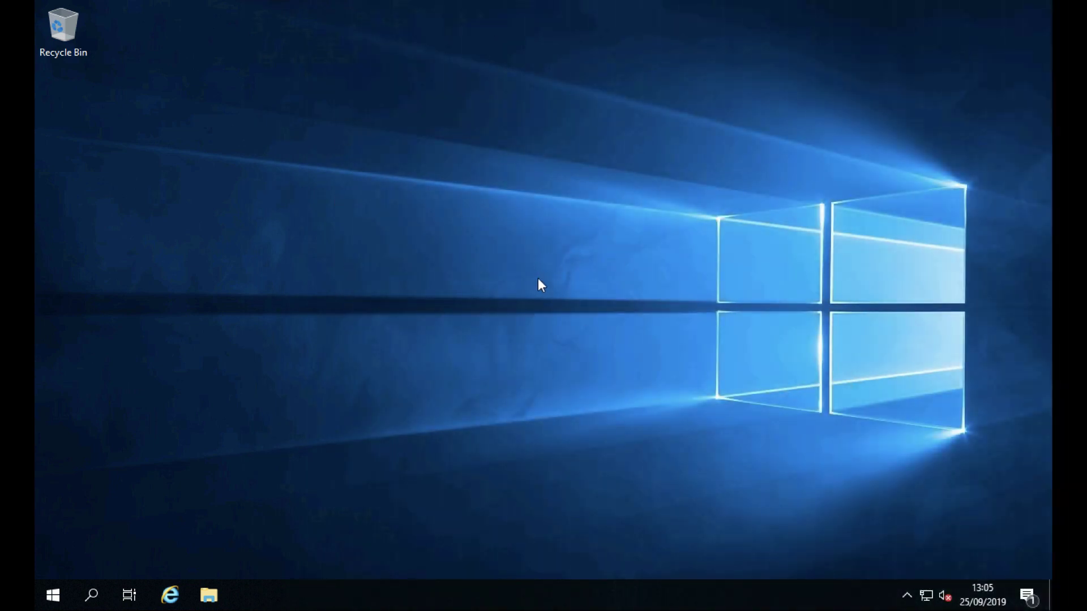
- Launch Active Directory Domains and Trusts from Windows Administrative Tools and move its window right
left_click(53, 594)
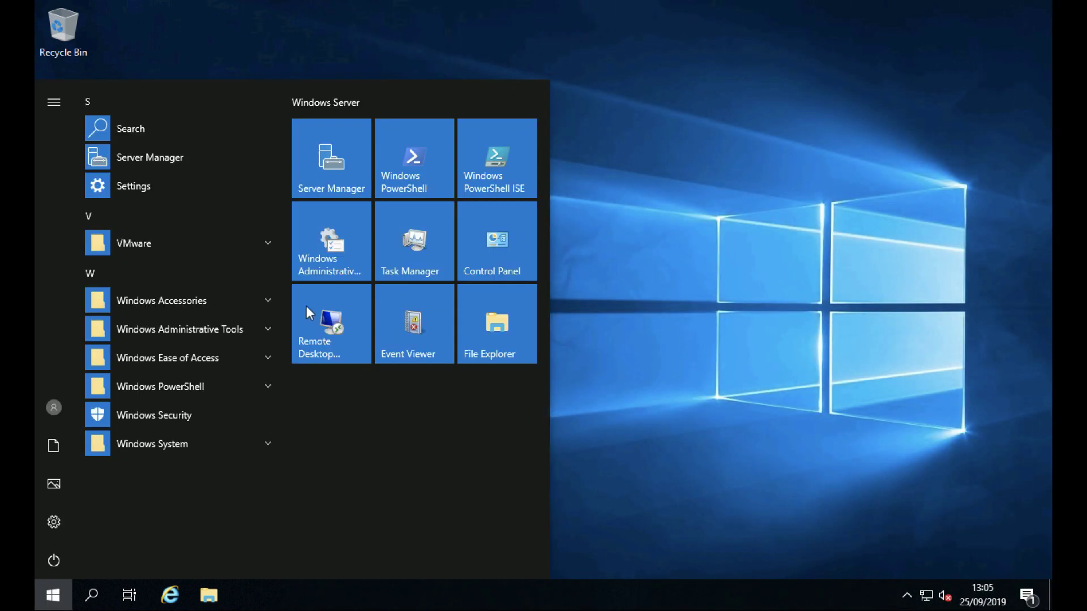
left_click(327, 237)
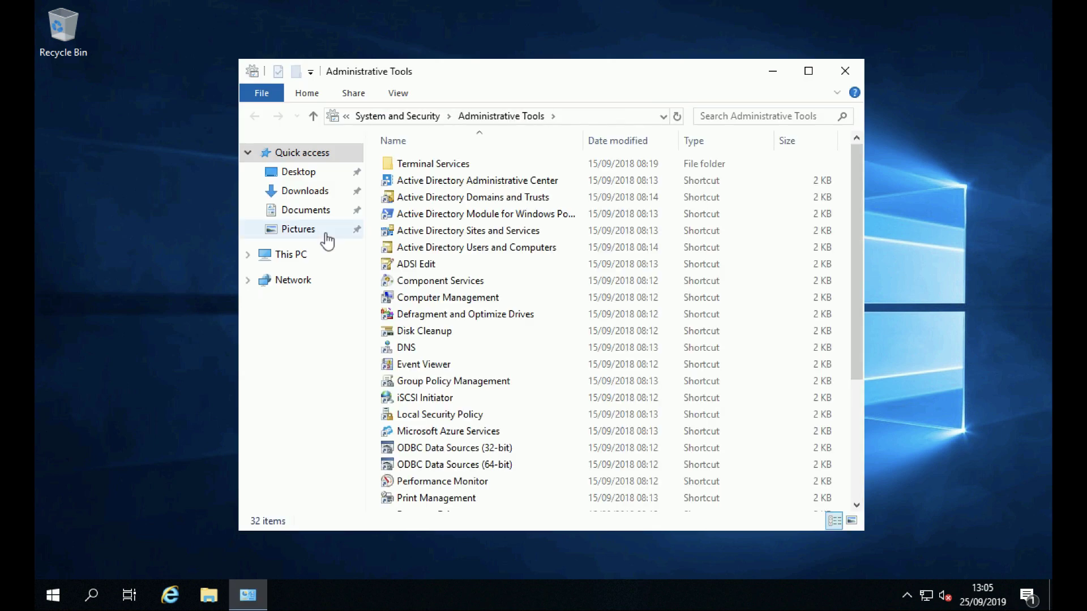
double_click(447, 198)
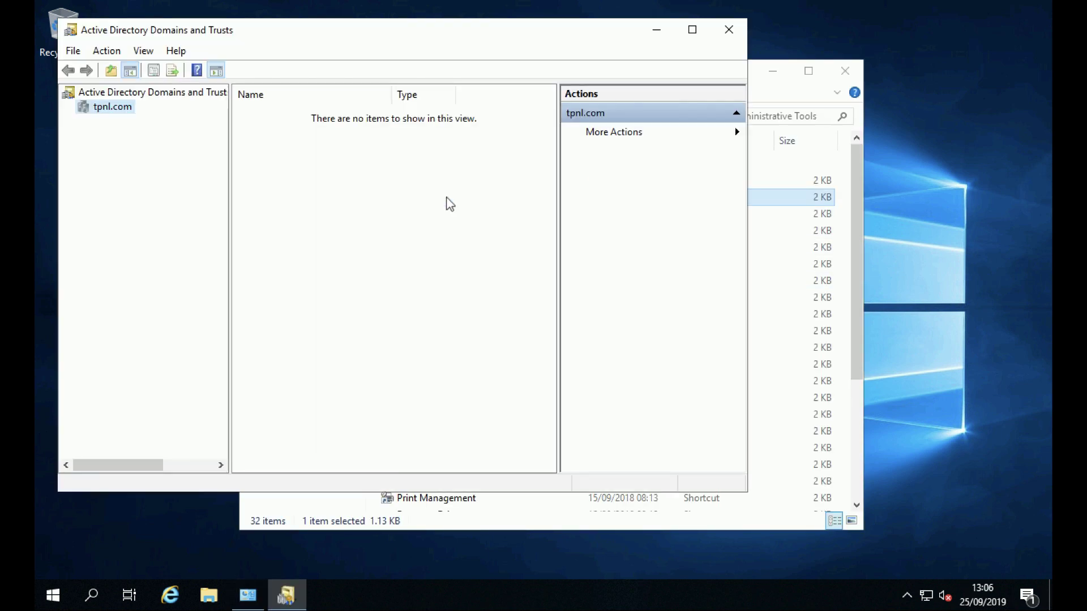
left_click_drag(498, 36, 619, 49)
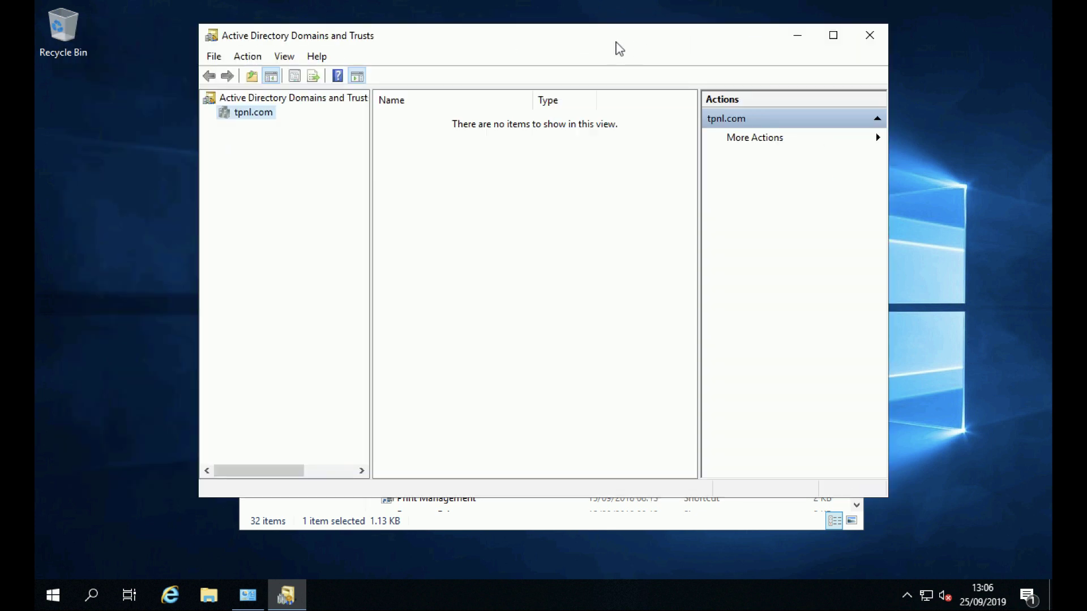
right_click(242, 116)
left_click(294, 141)
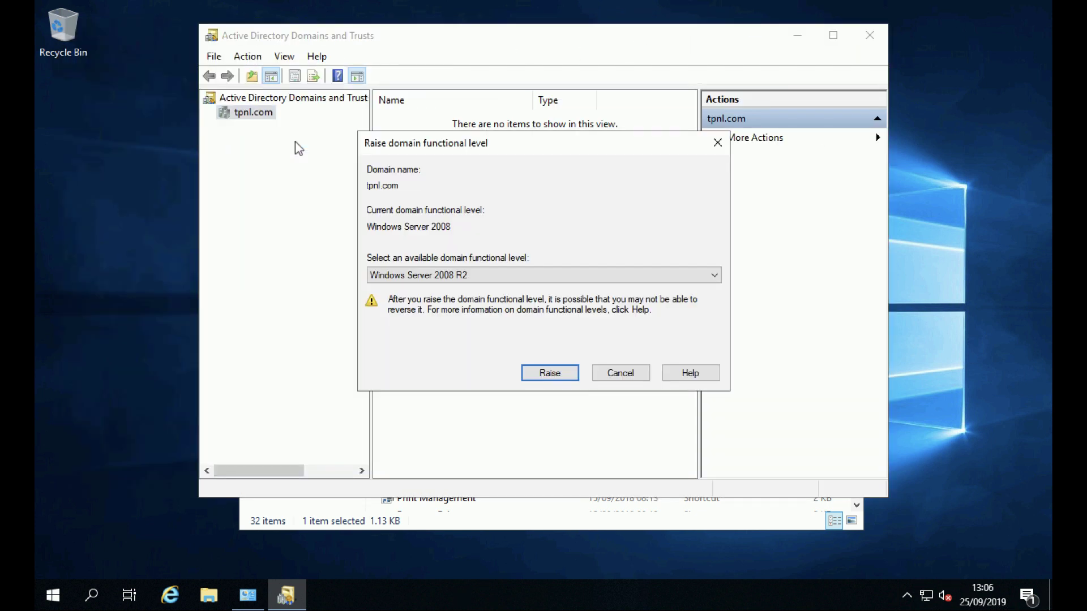
left_click(541, 275)
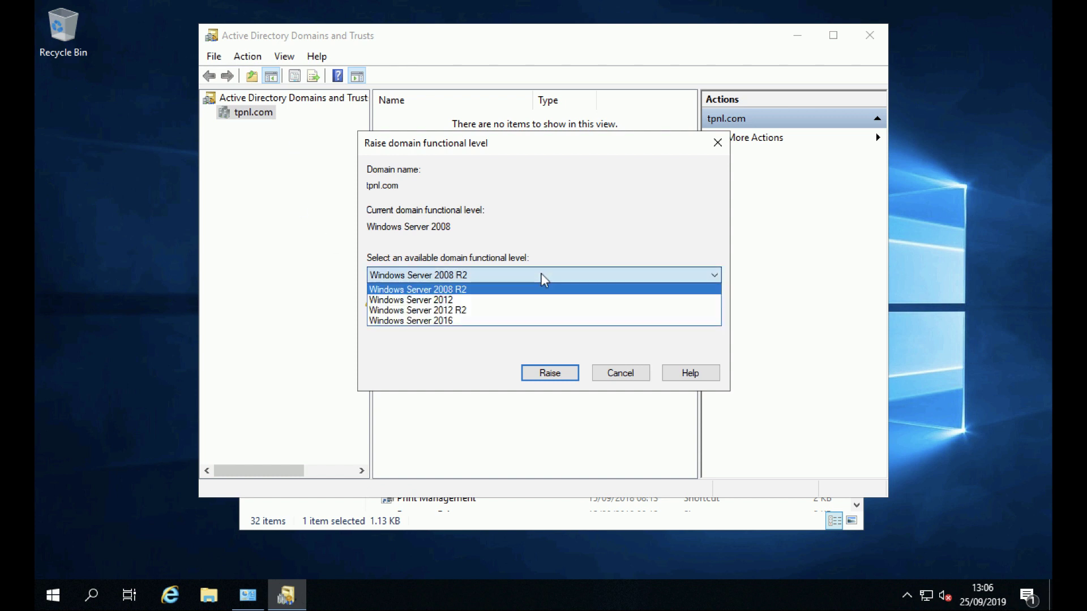
left_click(542, 275)
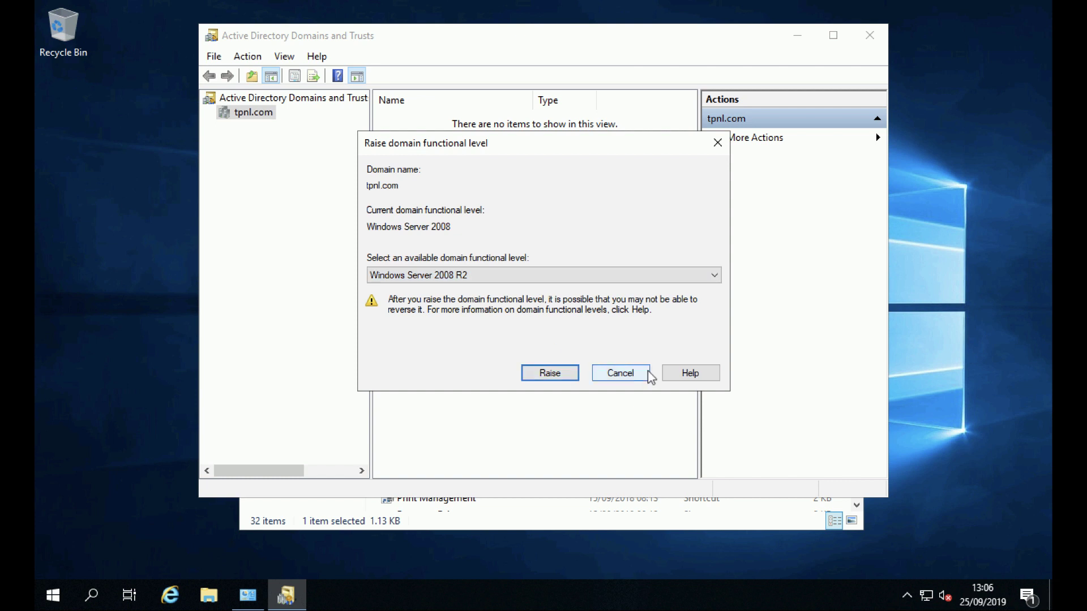
left_click(619, 374)
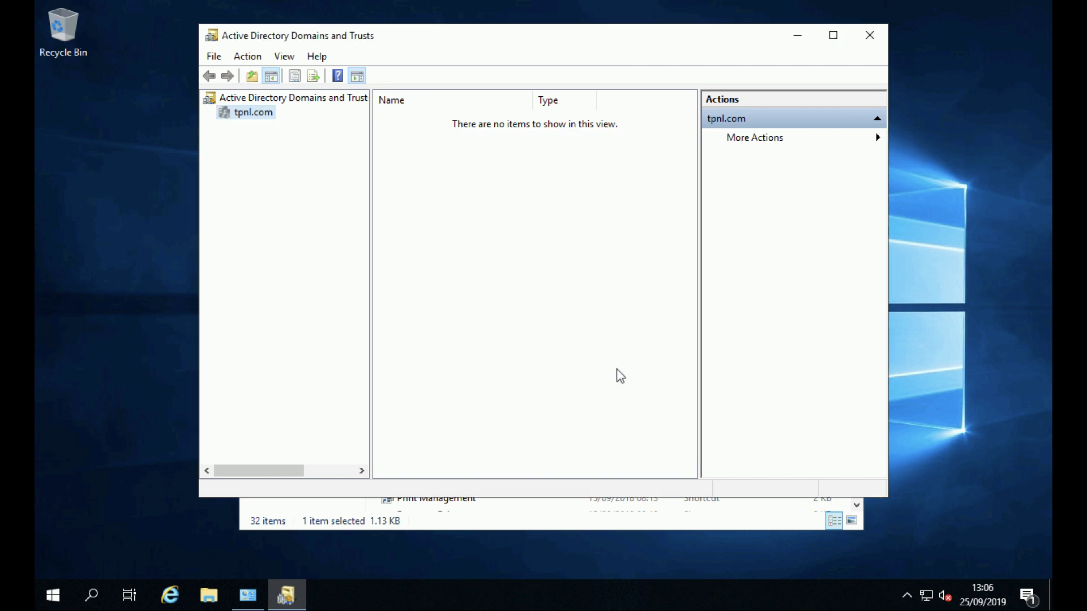
- Check the forest functional levels available for tpnl.com without raising, then close the console
right_click(309, 102)
left_click(381, 164)
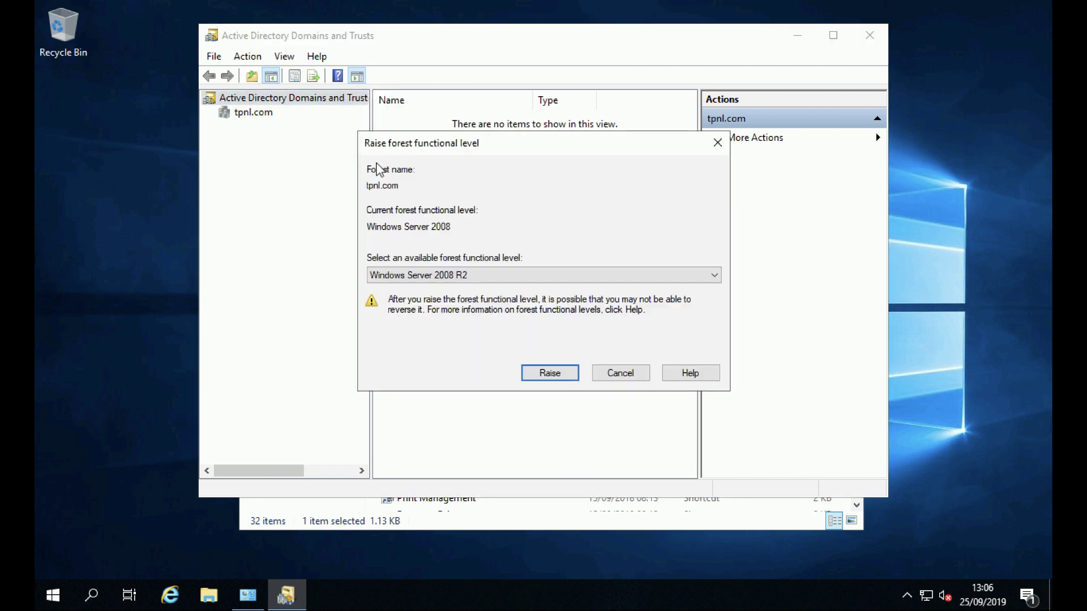
left_click(705, 276)
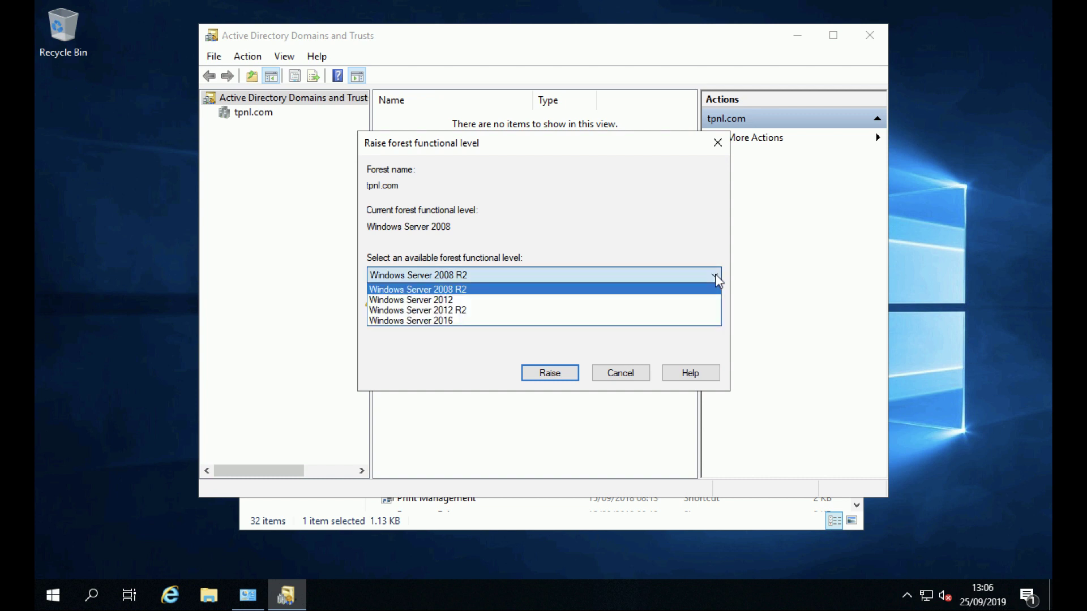
left_click(620, 372)
left_click(717, 143)
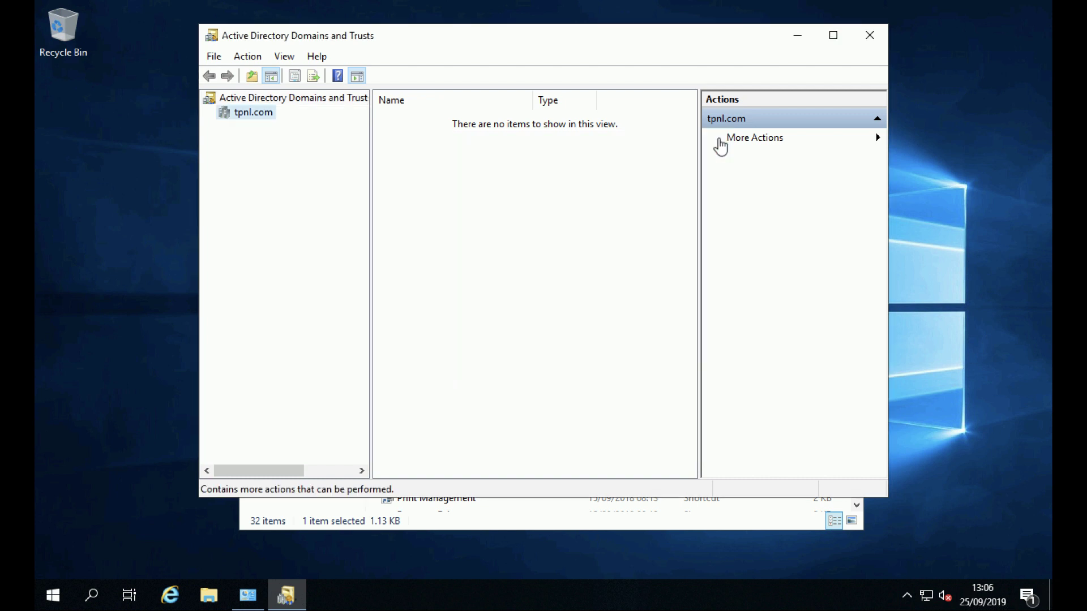
left_click(867, 36)
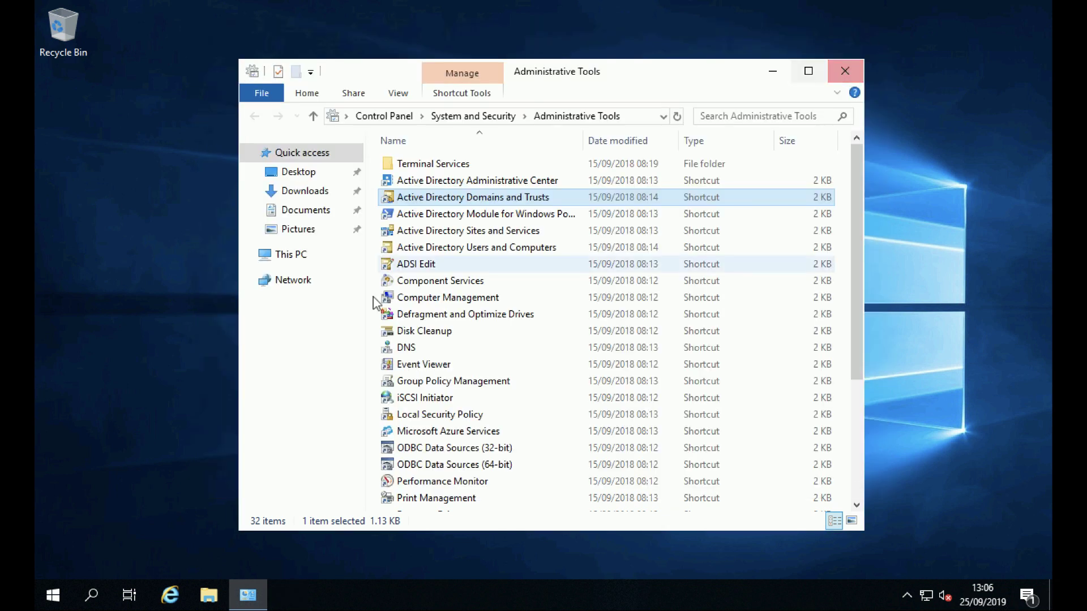
- Verify 2019-DC is the only domain controller, then close Users and Computers and Administrative Tools
double_click(449, 249)
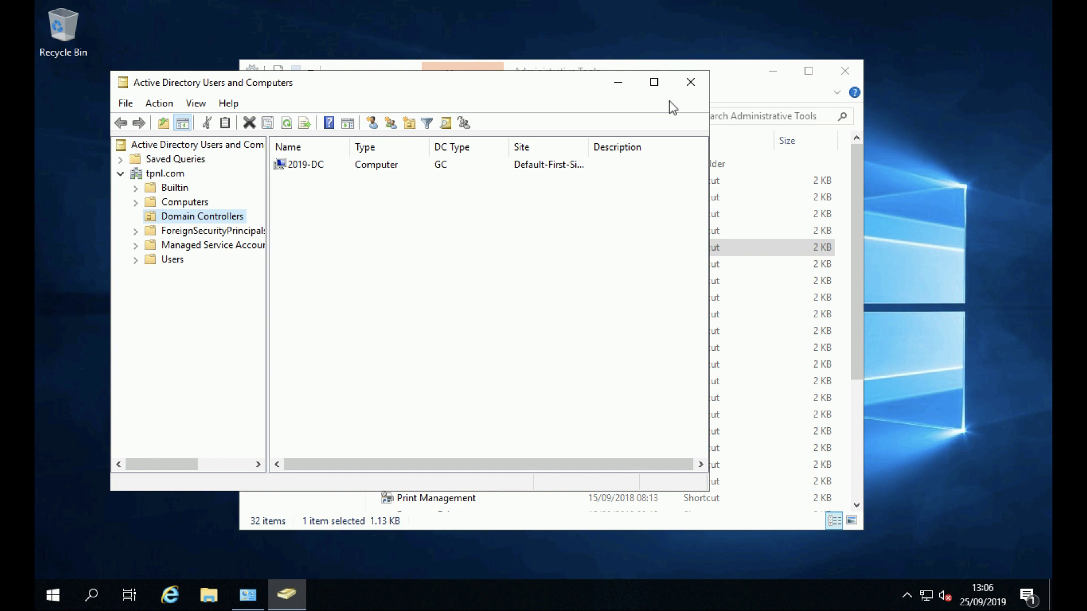
left_click(689, 80)
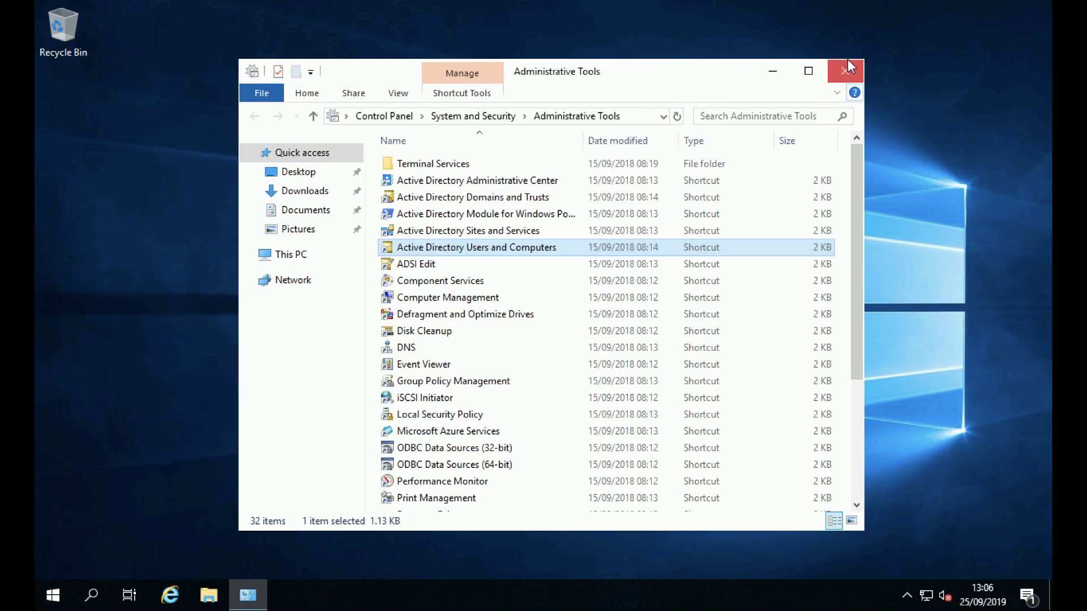
left_click(845, 74)
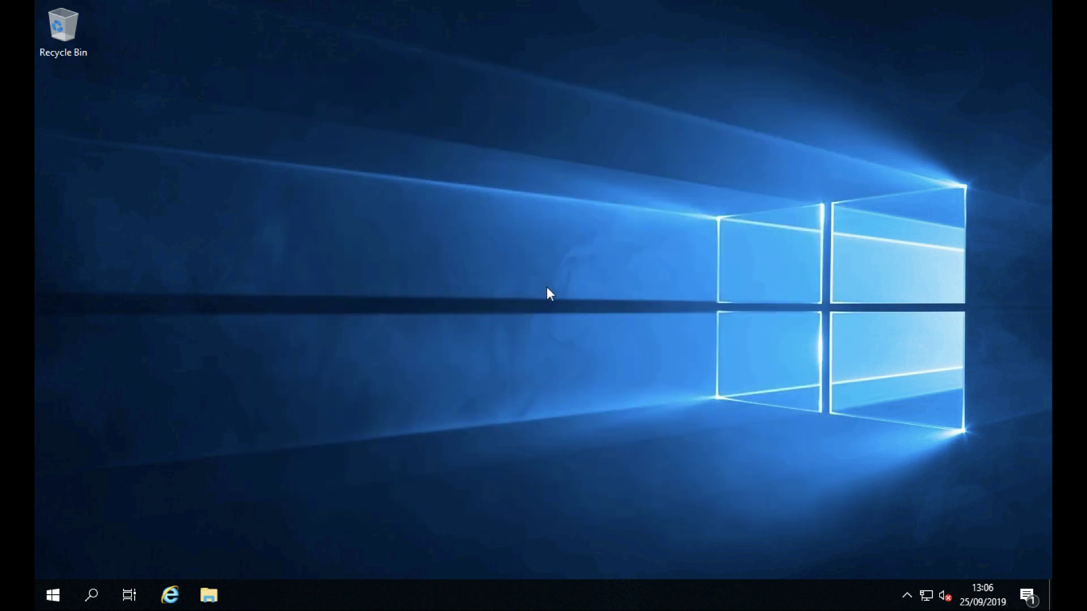